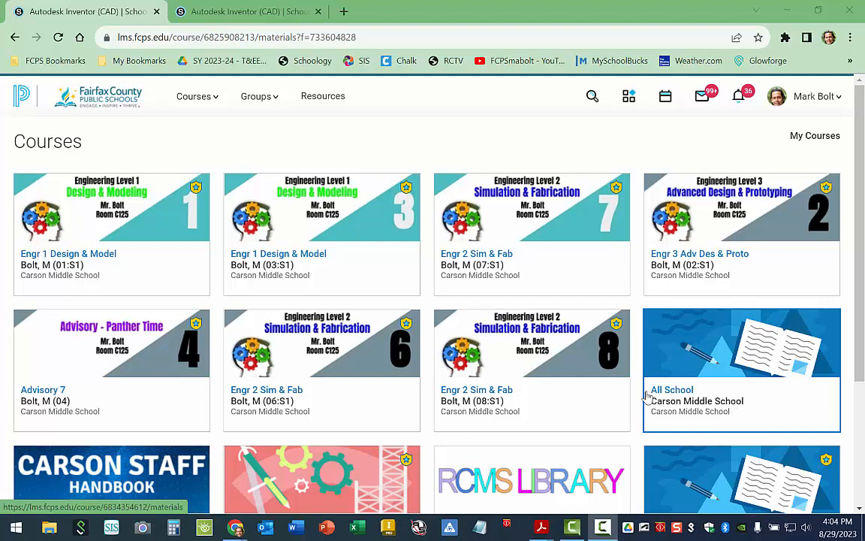
Switch to the ISOLINE 1-9_Inventor.pdf document in Acrobat Reader and look through its isometric part drawings.
mouse_move(541, 527)
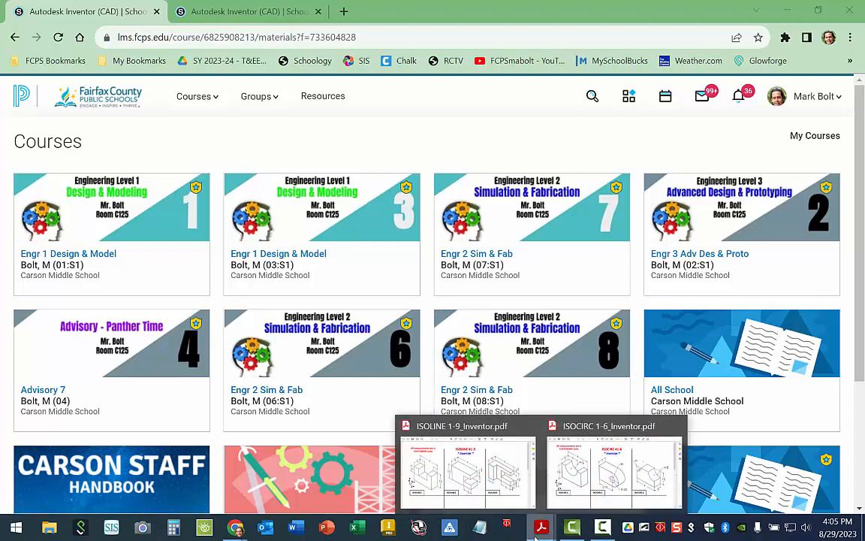
left_click(493, 487)
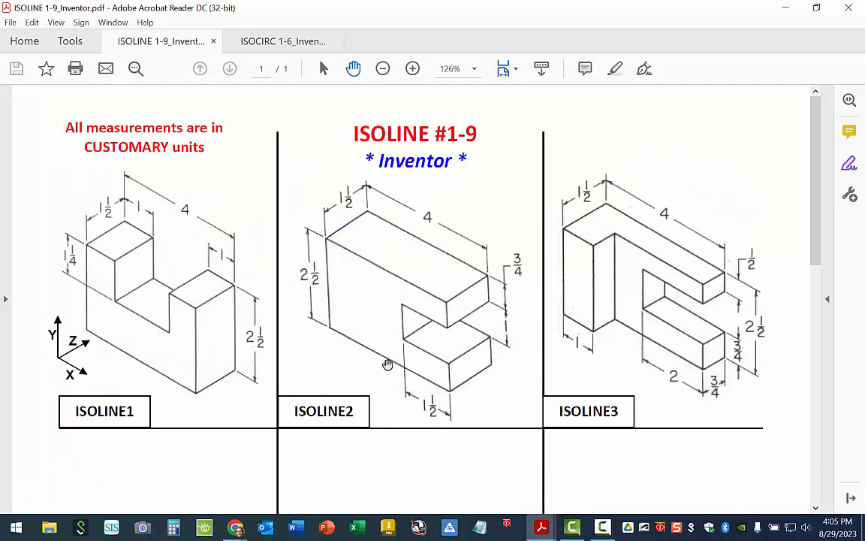
scroll(411, 213, "down", 2)
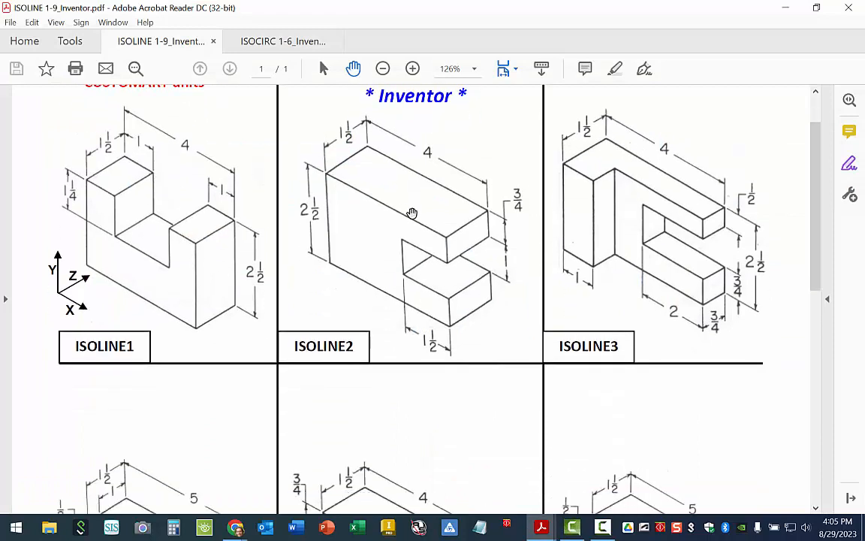
scroll(412, 214, "down", 10)
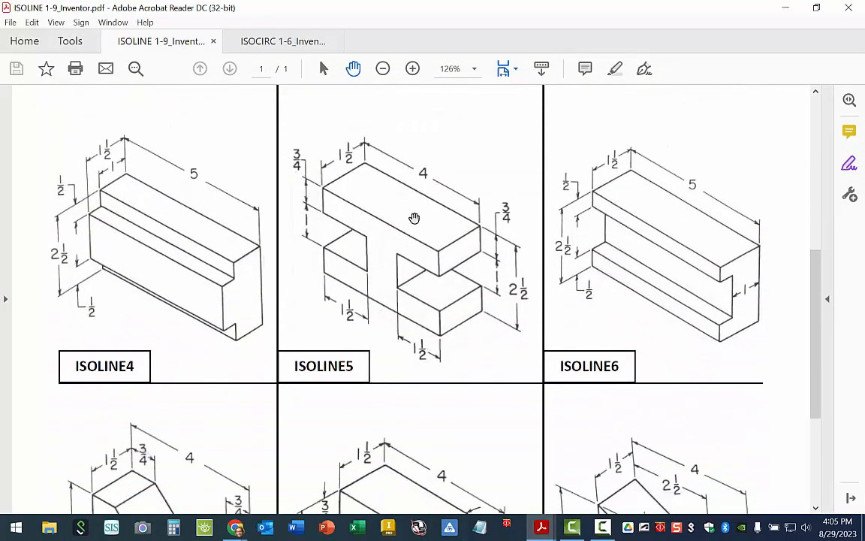
scroll(413, 218, "down", 7)
scroll(412, 219, "up", 11)
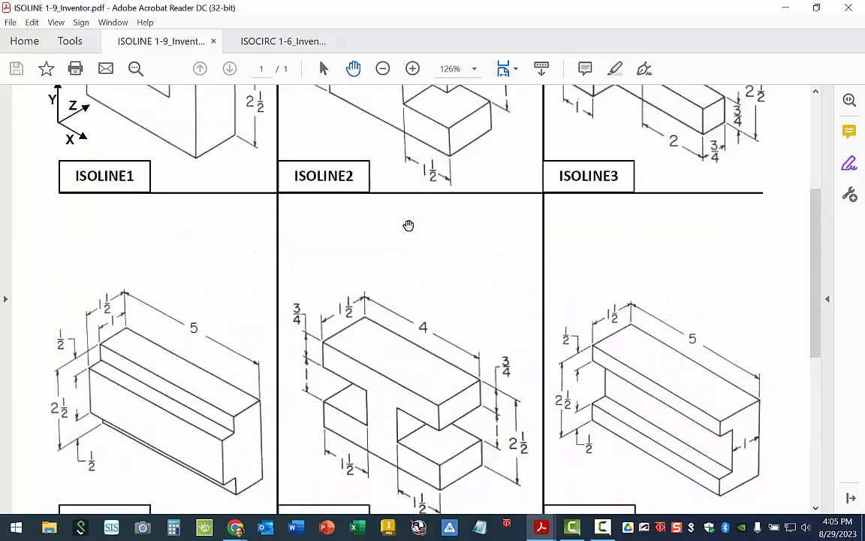
scroll(409, 225, "up", 7)
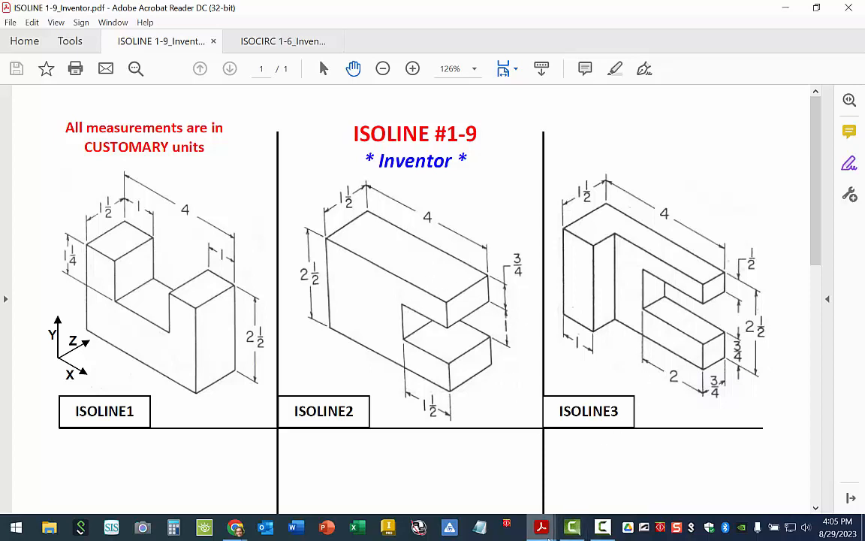
Bring up ISOCIRC 1-6_Inventor.pdf and review its isometric drawings of parts with arcs and holes.
mouse_move(547, 535)
left_click(602, 492)
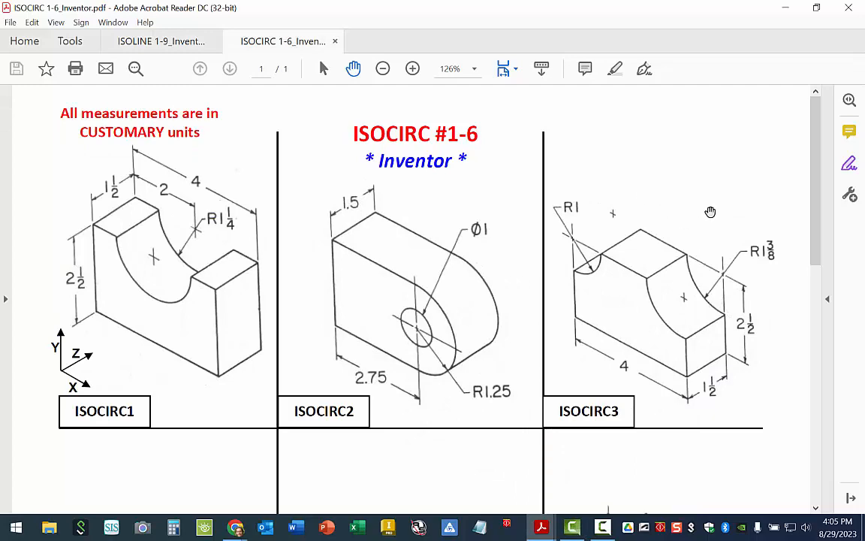
scroll(668, 215, "down", 5)
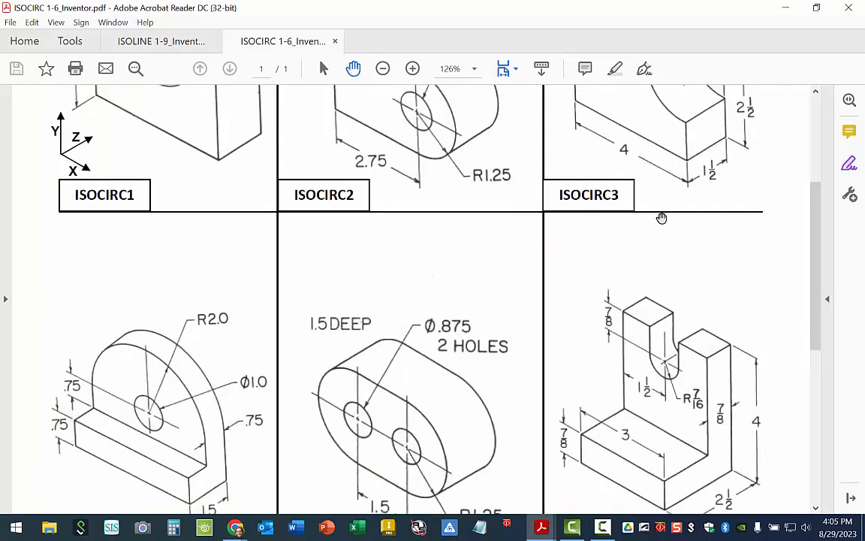
left_click_drag(662, 218, 659, 425)
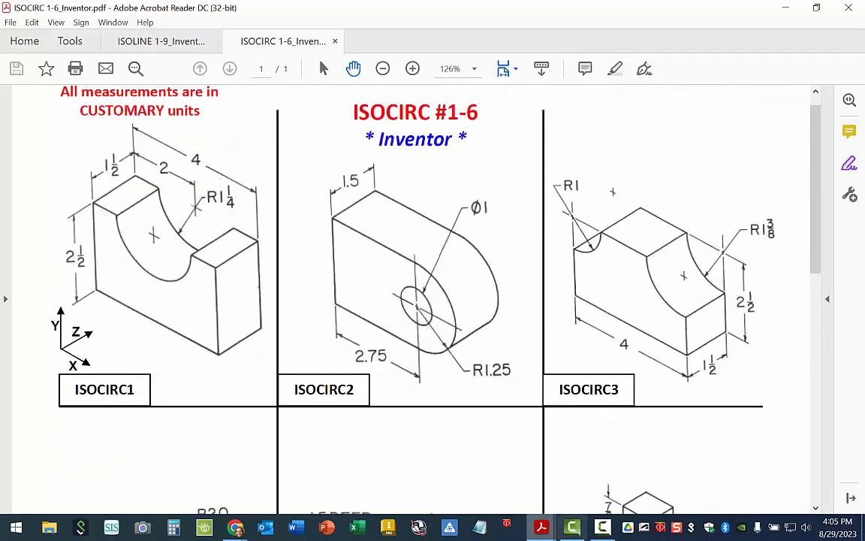
Switch to Chrome and open the Autodesk Inventor (CAD) folder in the Engr 3 Adv Des & Proto course.
mouse_move(538, 531)
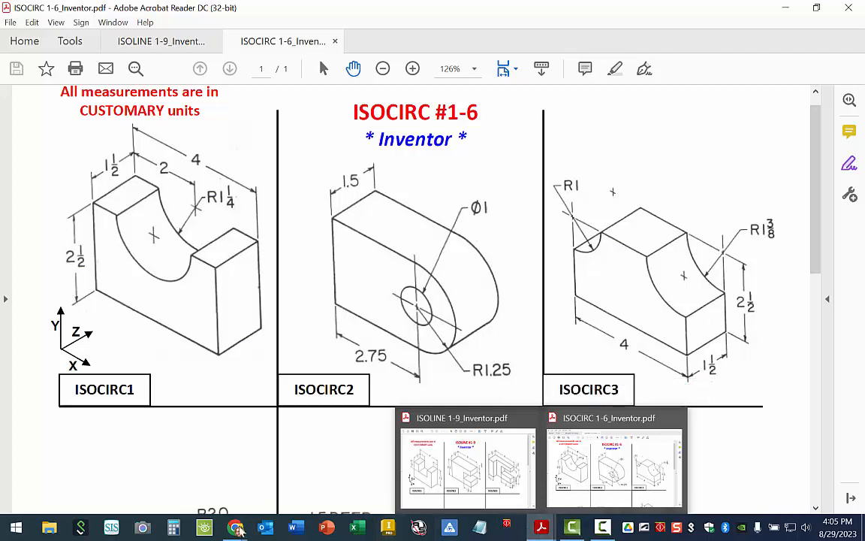
mouse_move(235, 529)
left_click(208, 499)
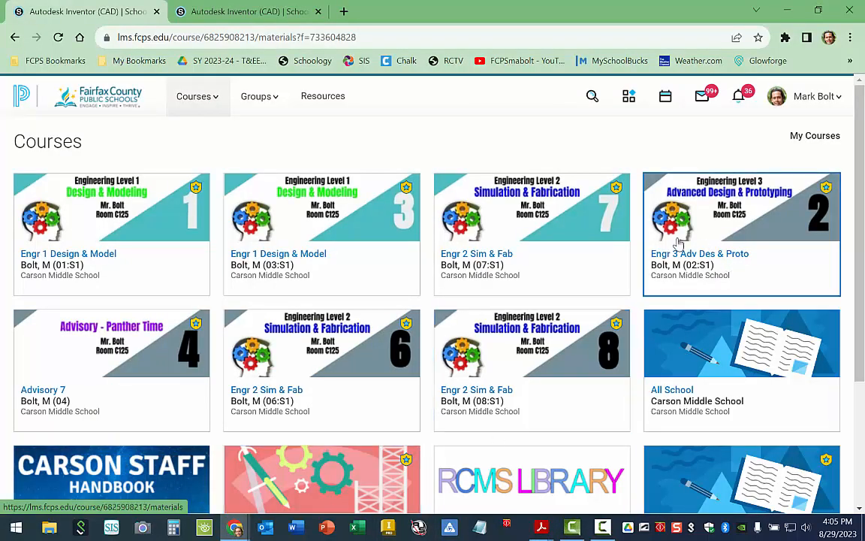
left_click(778, 246)
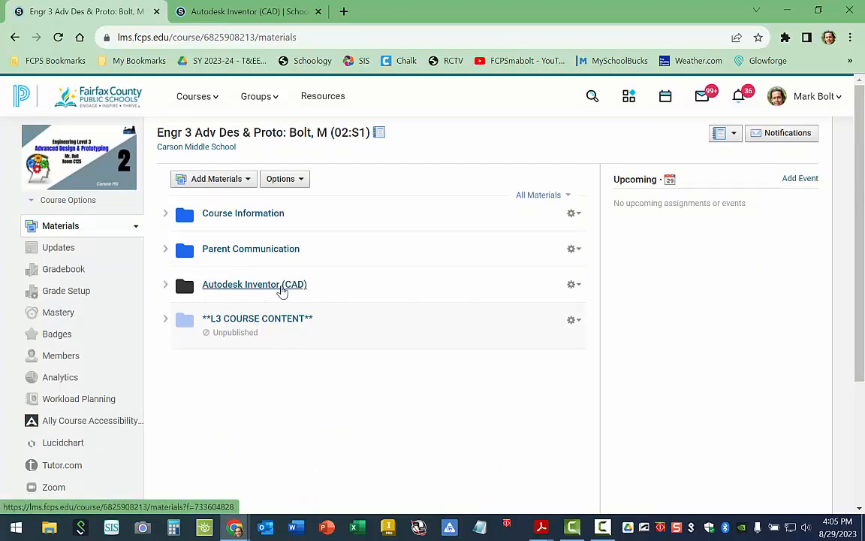
left_click(282, 289)
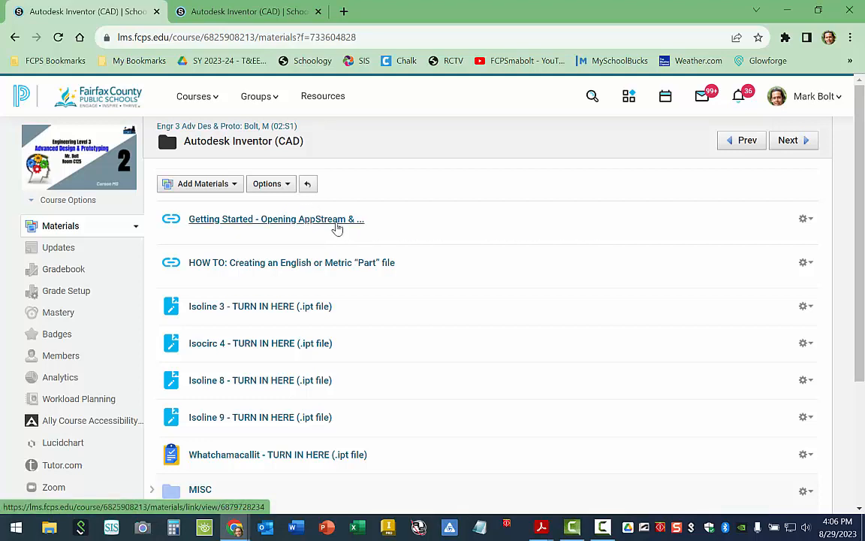
Open the SY 2023-24 Google Drive folder in a new tab and launch AppStream - Instructional from the Google apps.
left_click(344, 11)
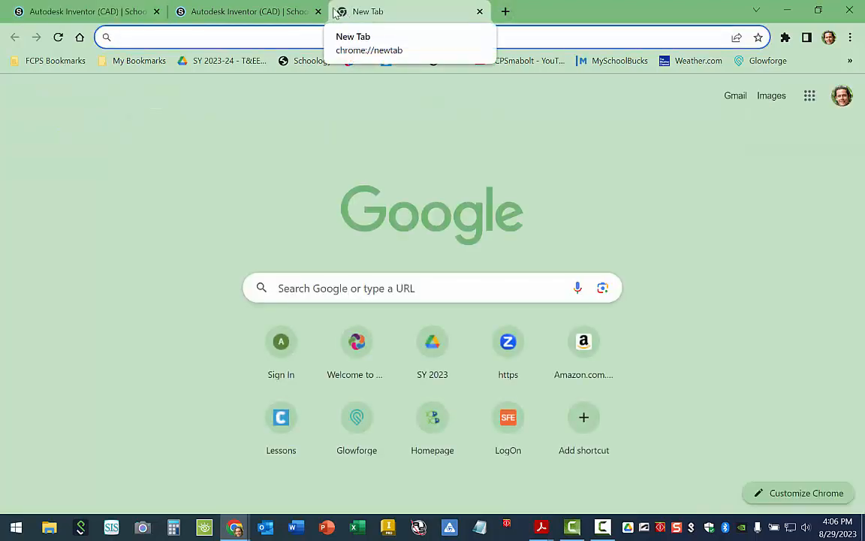
left_click(227, 63)
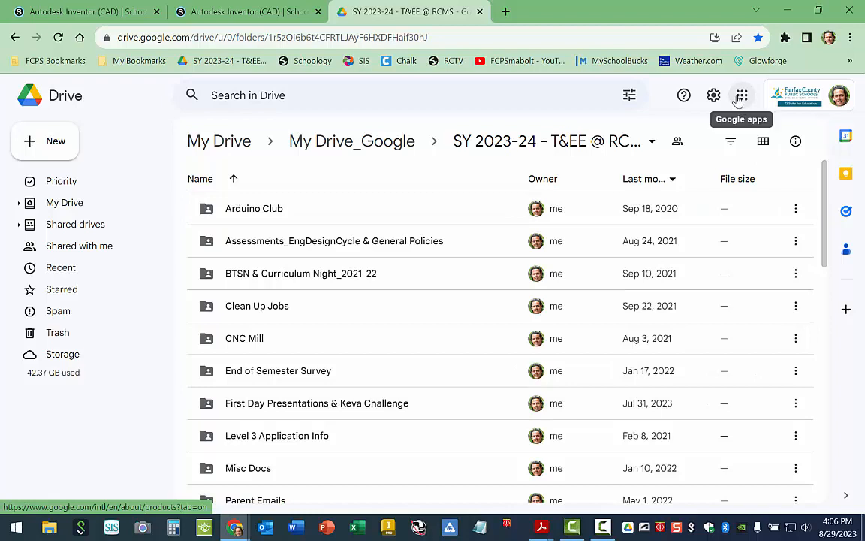
left_click(741, 96)
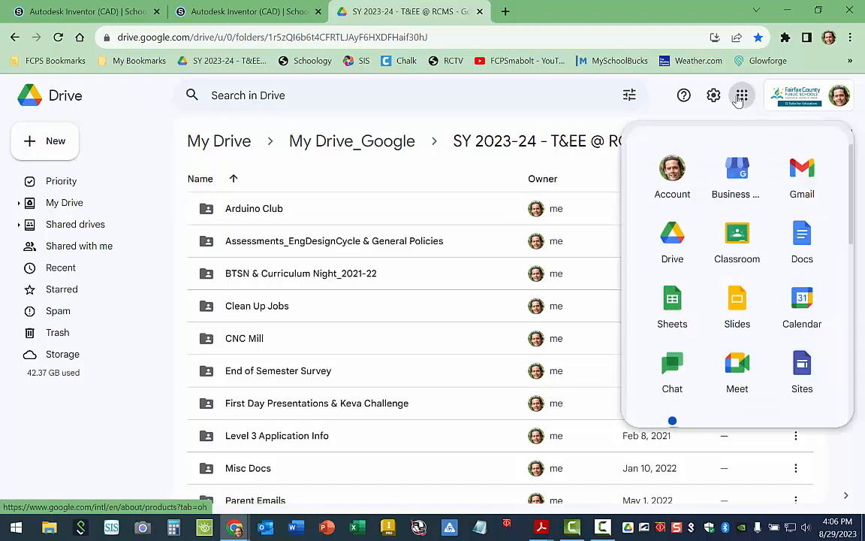
left_click_drag(849, 178, 864, 307)
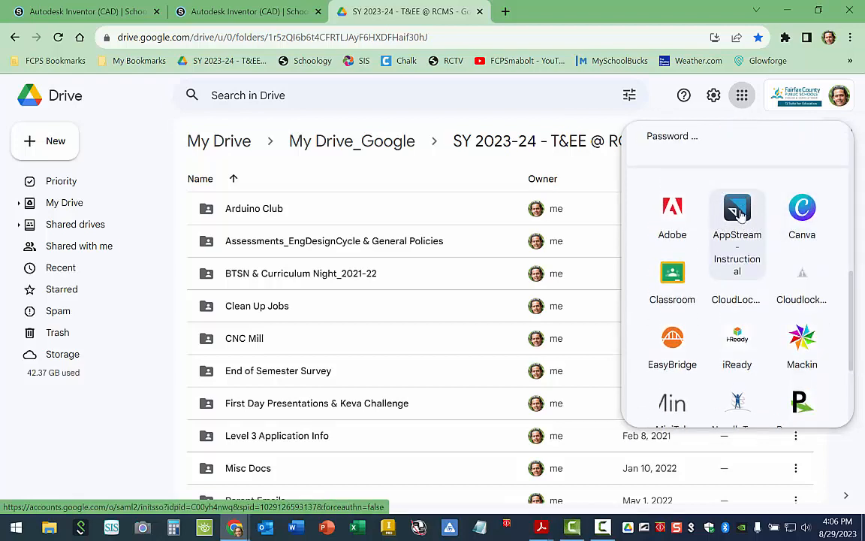
left_click(738, 213)
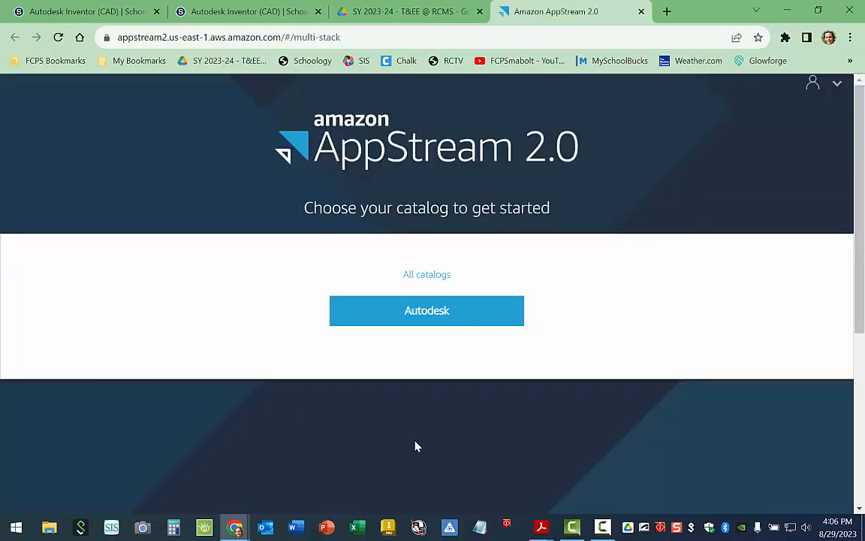
Launch Inventor from the Autodesk catalog, checking the Schoology materials while the session loads before returning to it.
left_click(412, 313)
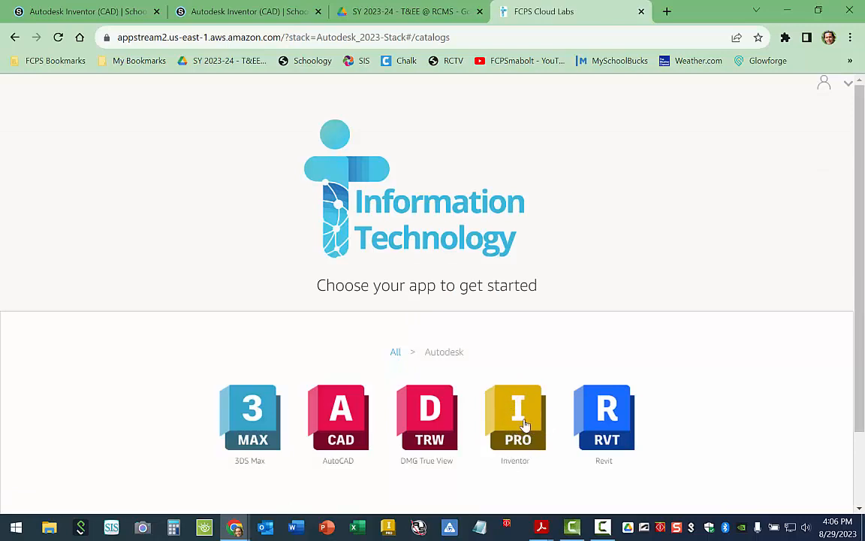
left_click(522, 421)
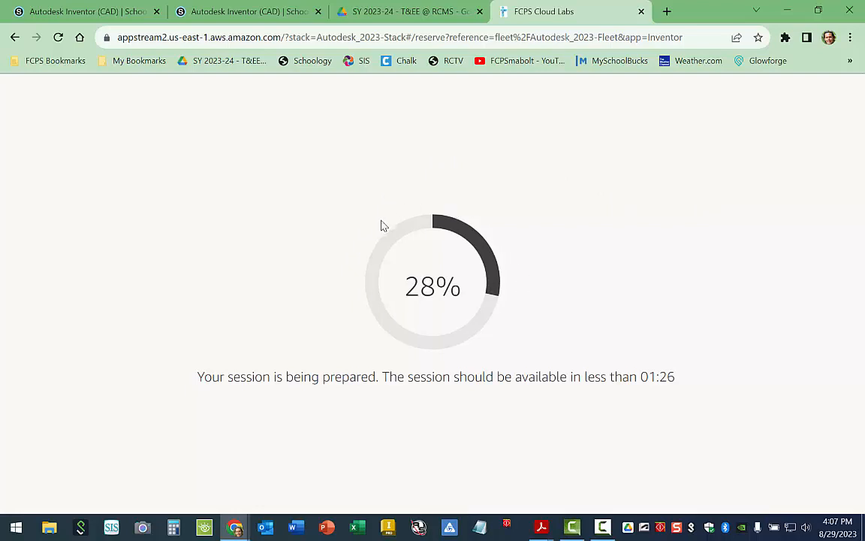
left_click(103, 11)
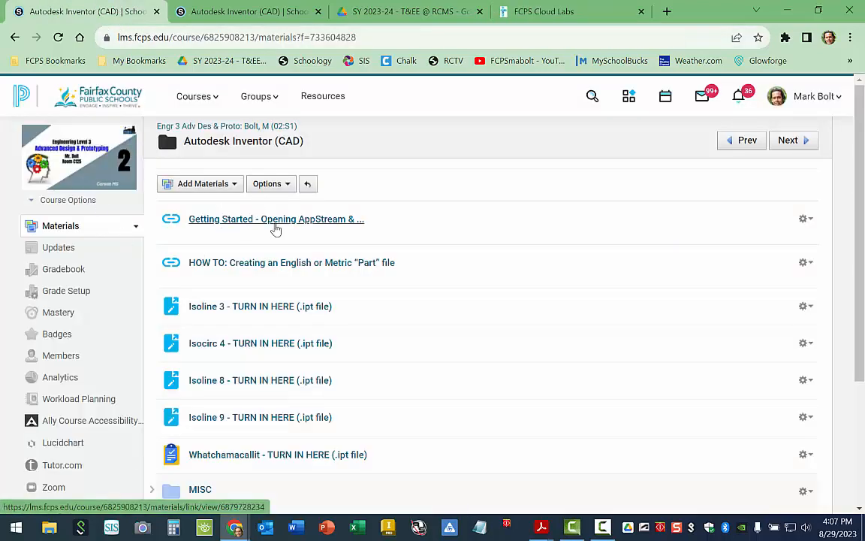
left_click(543, 12)
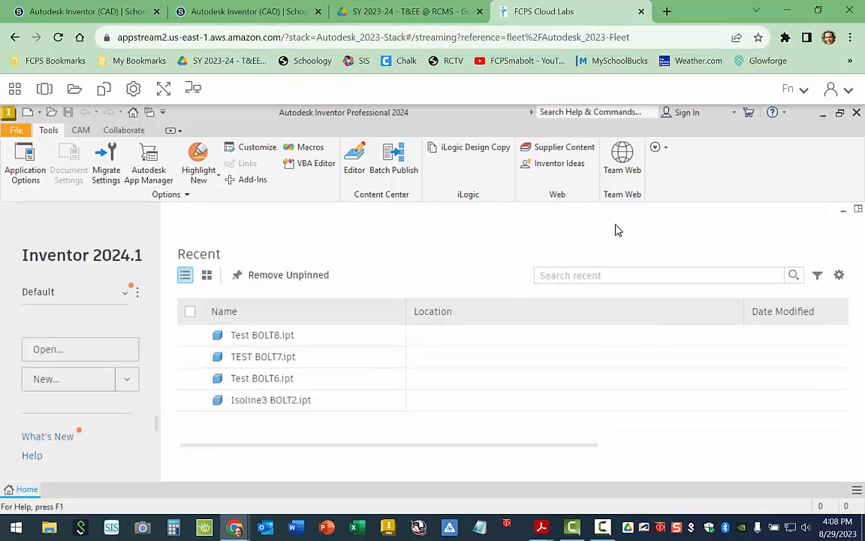
View the storage folders available to the streaming session, including Google Drive, and close the My Files window.
left_click(76, 90)
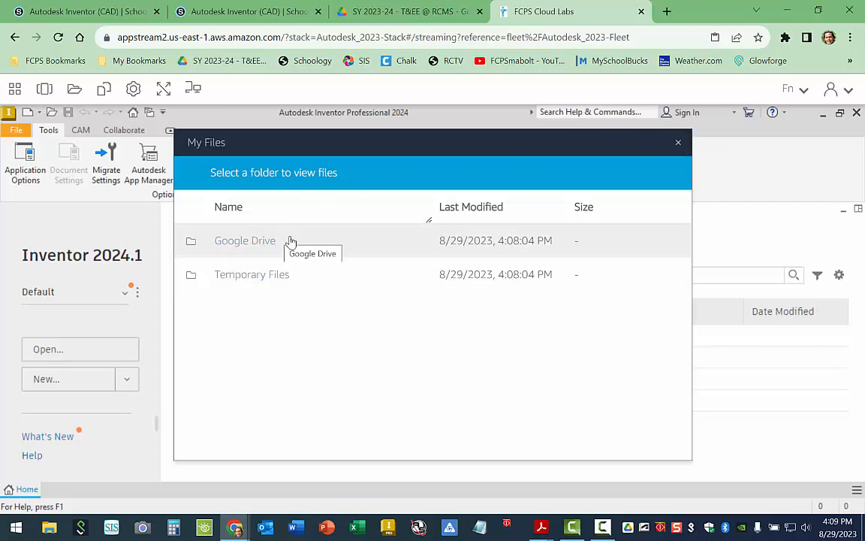
left_click(679, 144)
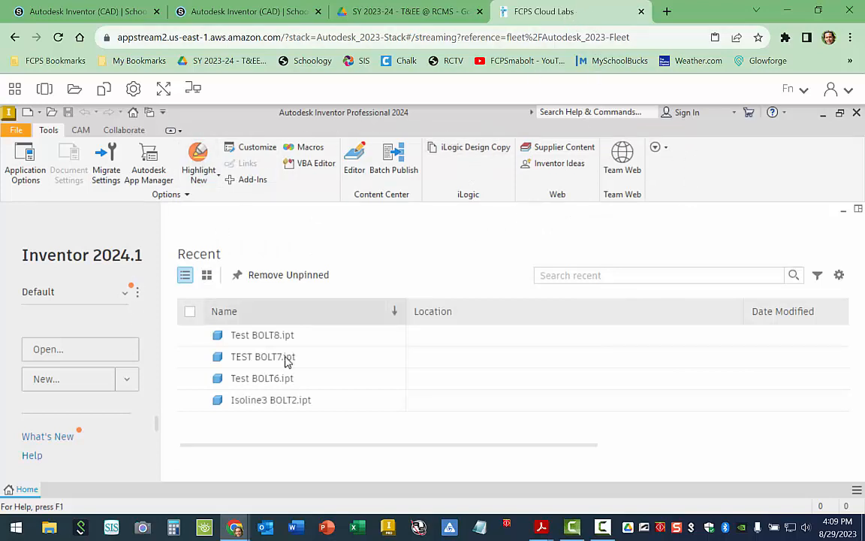
Expand the Inventor streaming session to full screen, reveal its hidden session controls, and return to the browser view.
left_click(161, 88)
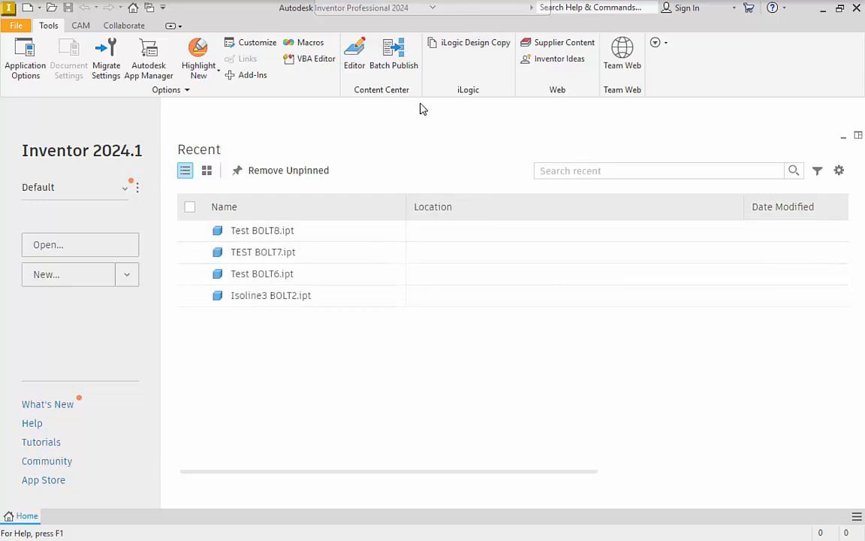
mouse_move(481, 10)
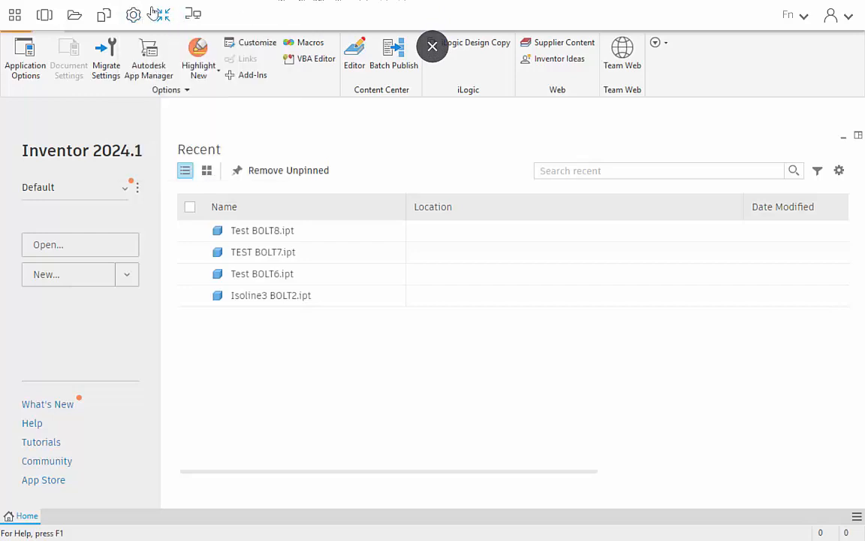
mouse_move(408, 15)
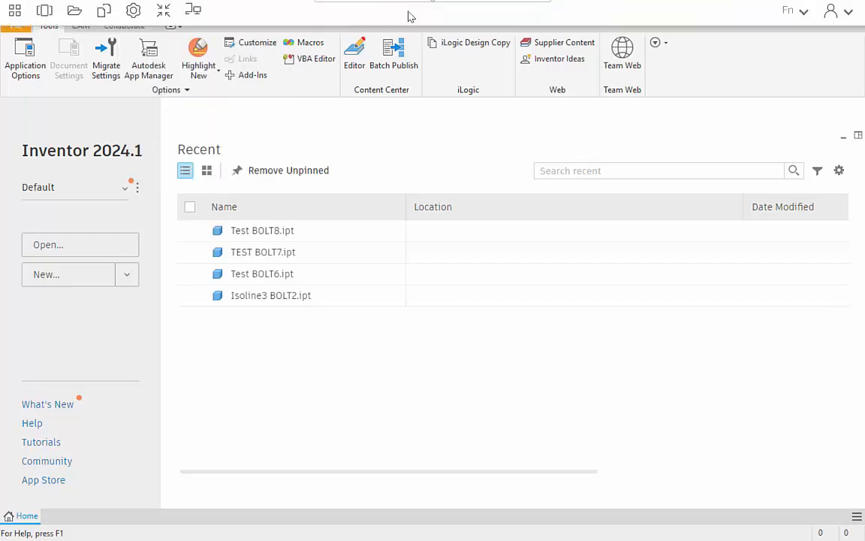
left_click(162, 16)
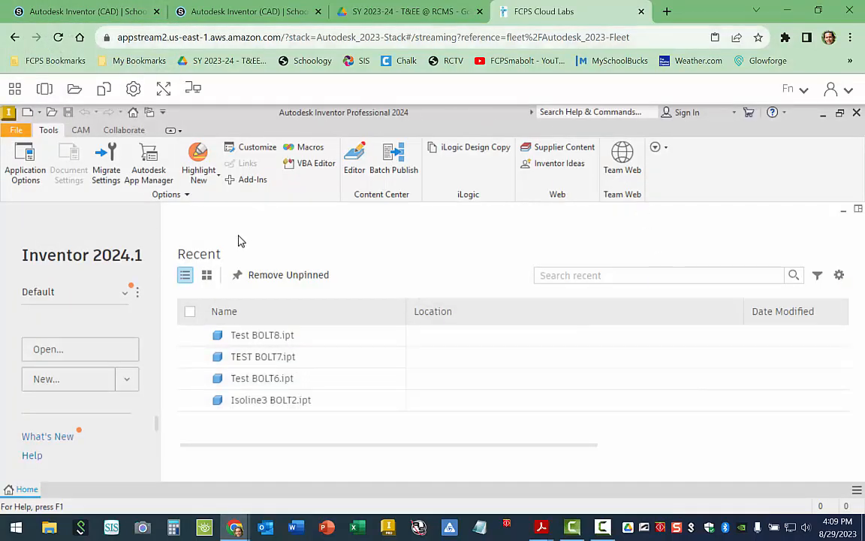
Compare the Inventor assignments in the Level 3 course folder with those in the Level 2 Sim & Fab course folder.
left_click(97, 12)
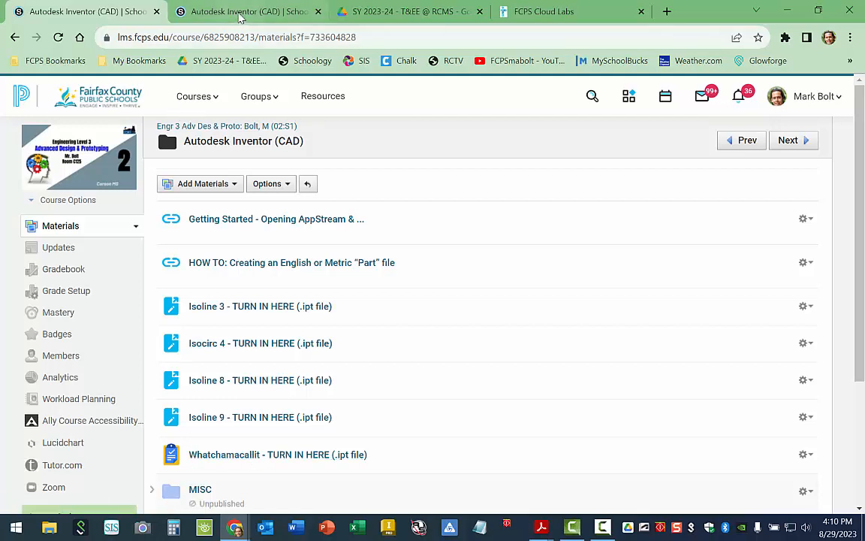
key("ctrl+Tab")
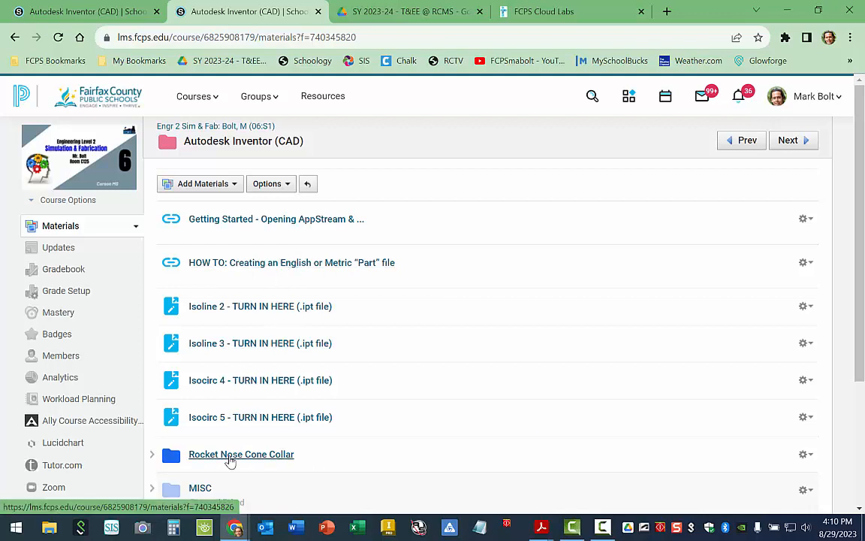
left_click(105, 12)
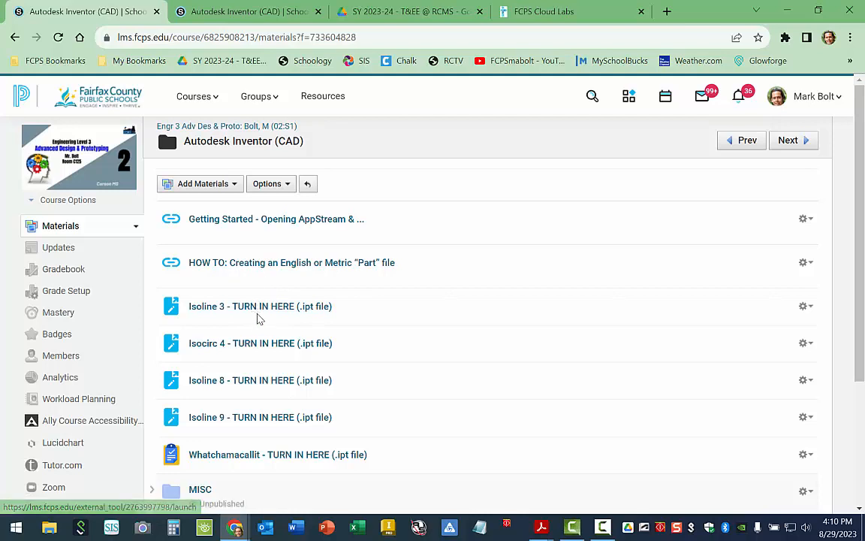
left_click(229, 13)
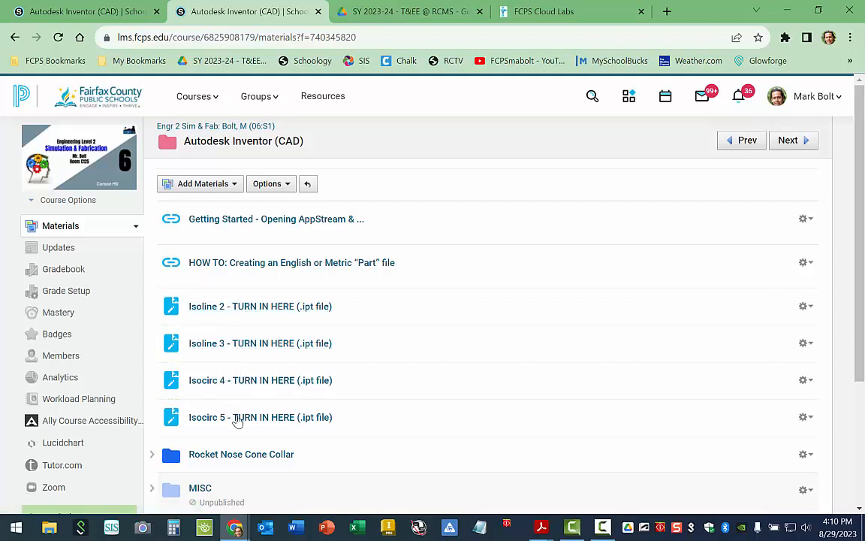
left_click(111, 15)
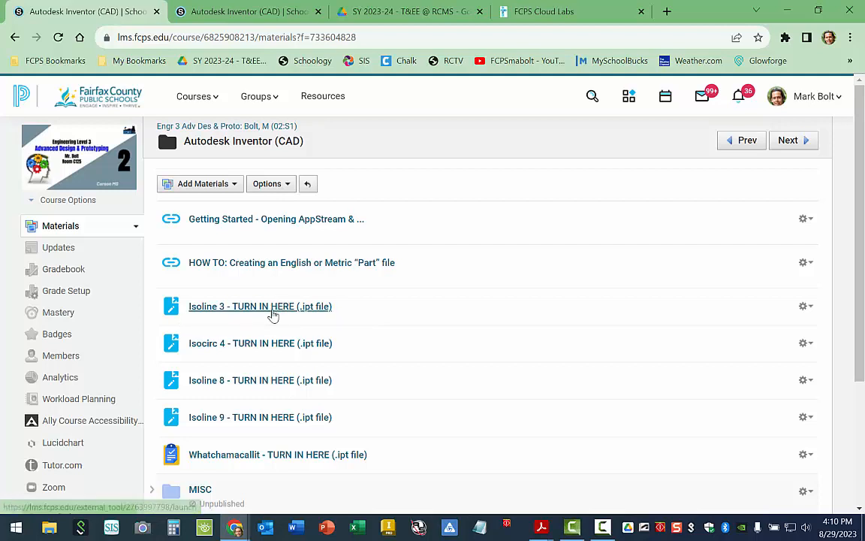
Return to the FCPS Cloud Labs session and display Inventor in full screen.
left_click(546, 11)
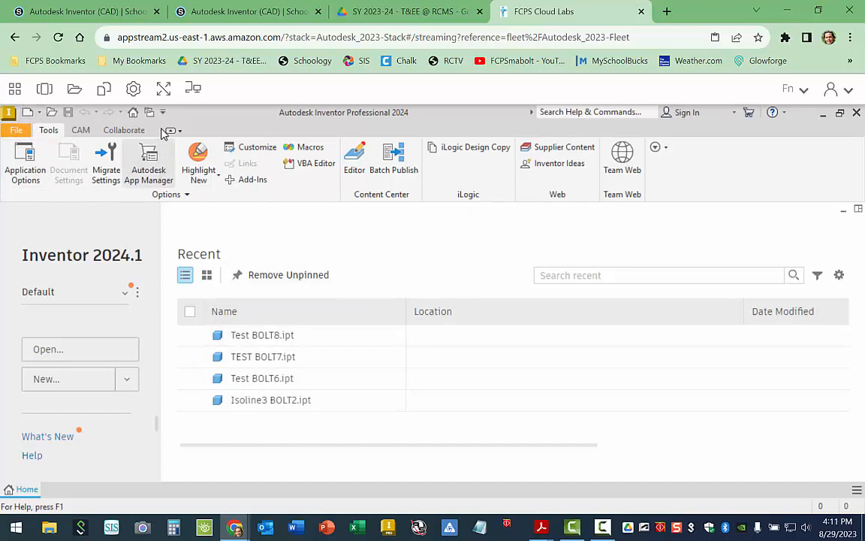
left_click(163, 89)
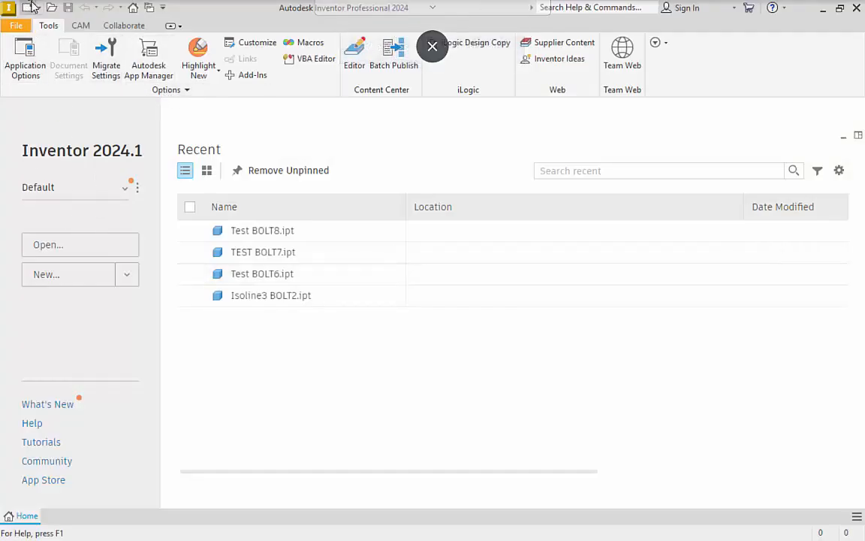
Create a part from the English Standard (in).ipt template and start a 2D sketch on the XY plane.
left_click(28, 9)
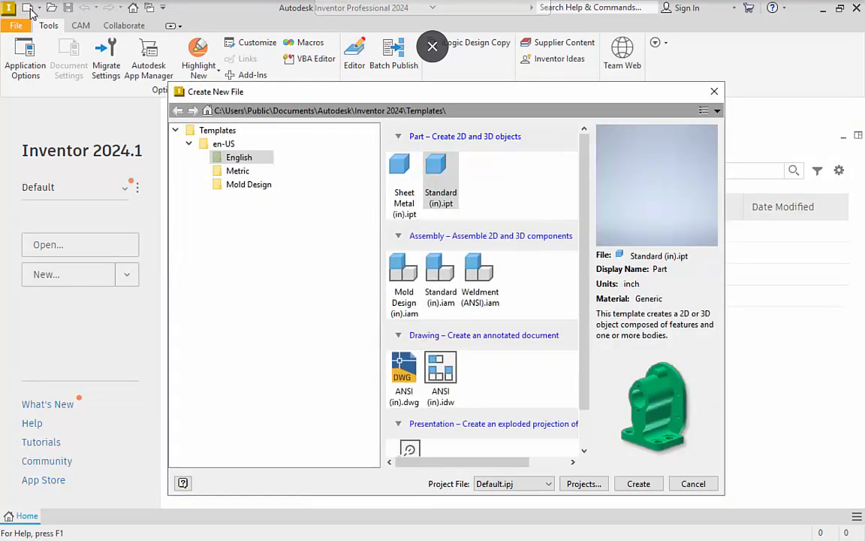
left_click(188, 144)
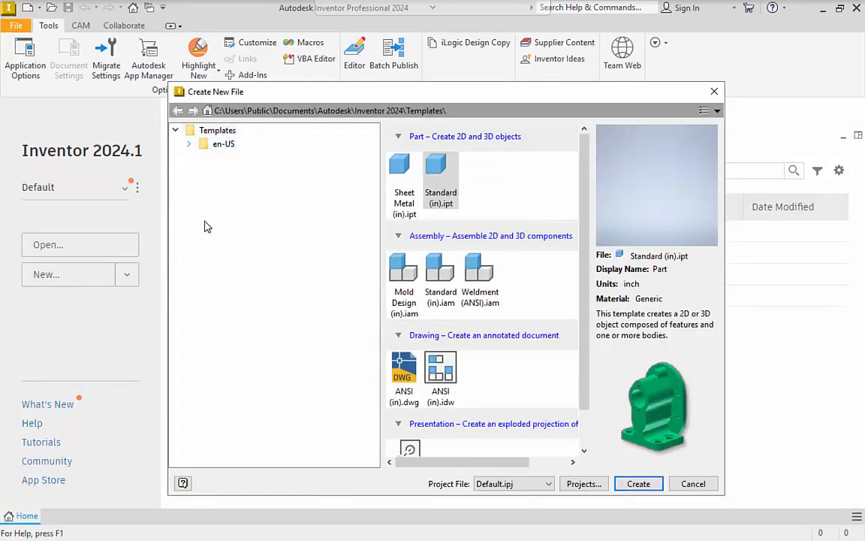
left_click(189, 145)
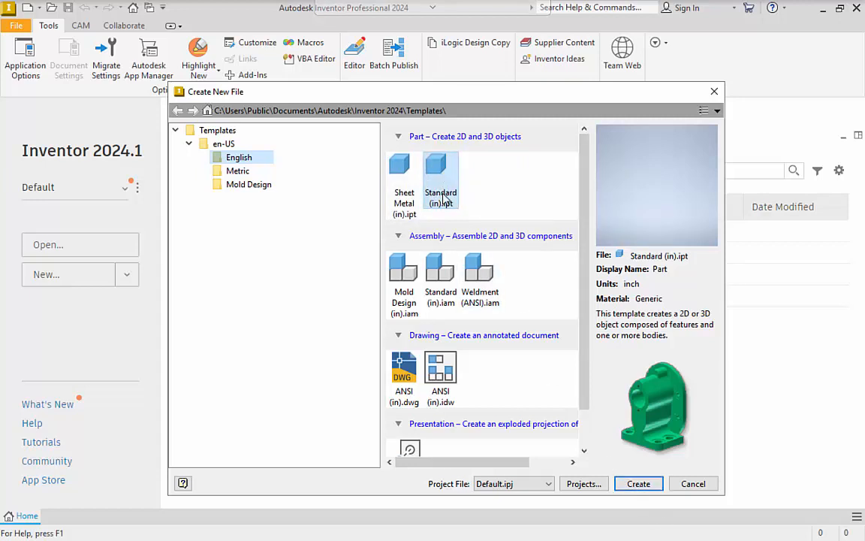
double_click(440, 167)
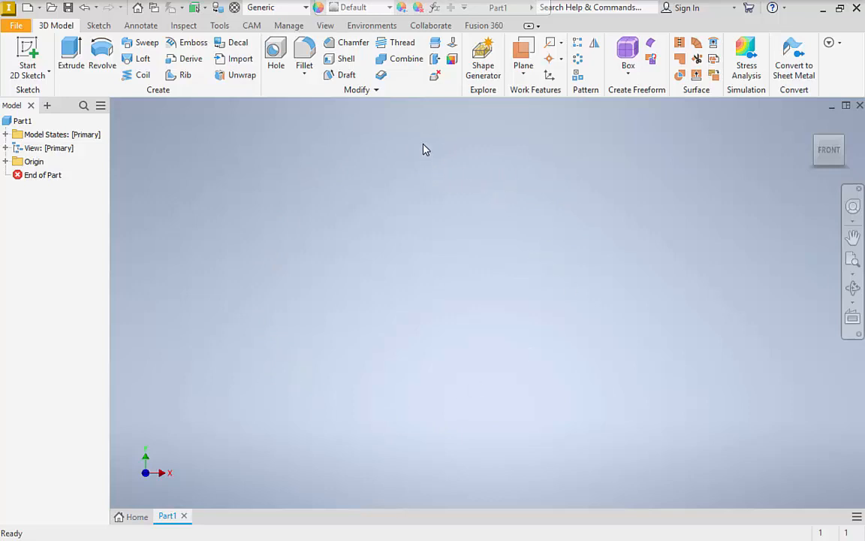
key("s")
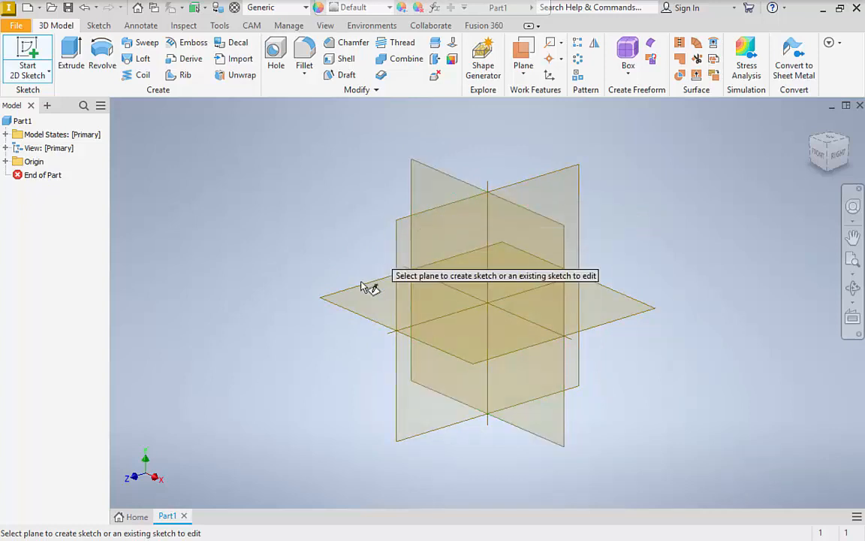
left_click(436, 190)
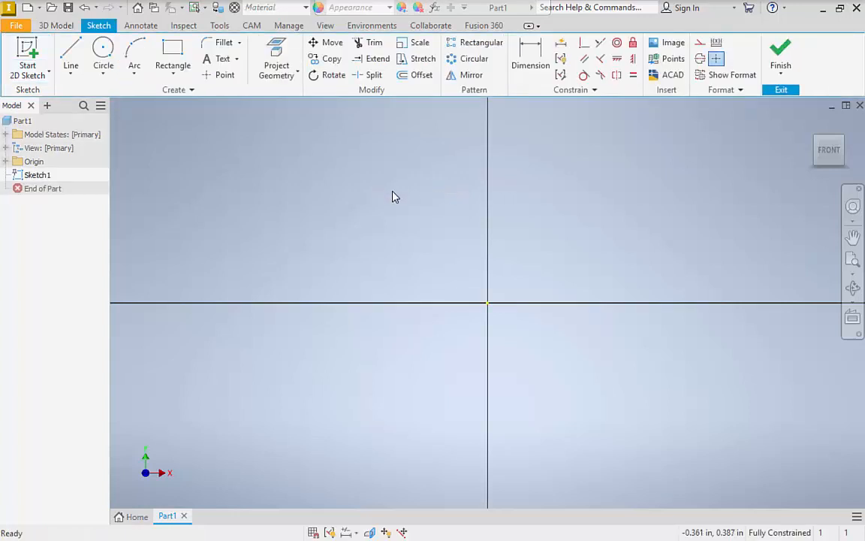
Draw a vertical line 0.5 in long upward from the sketch origin.
left_click(73, 52)
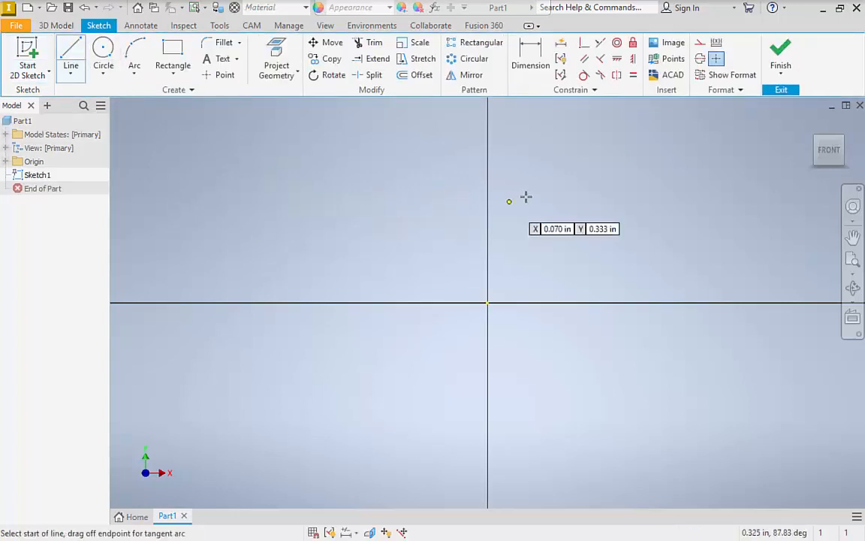
left_click(488, 304)
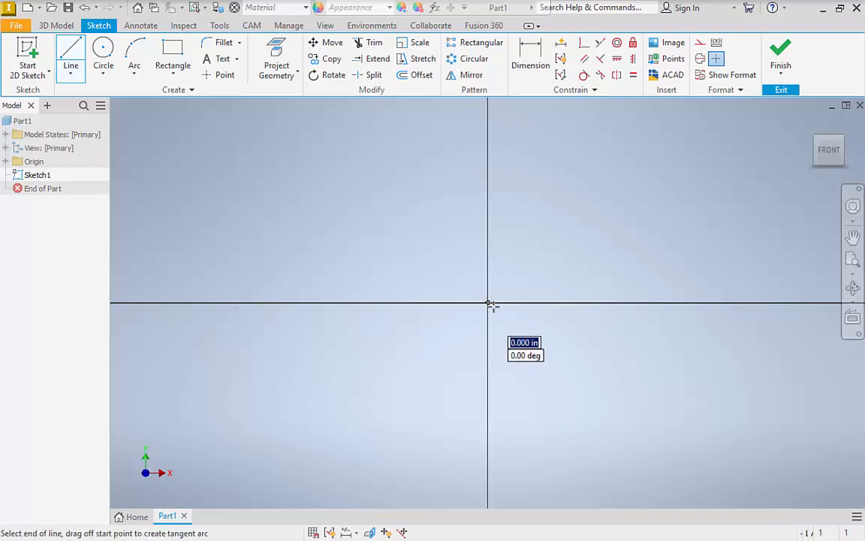
left_click(487, 150)
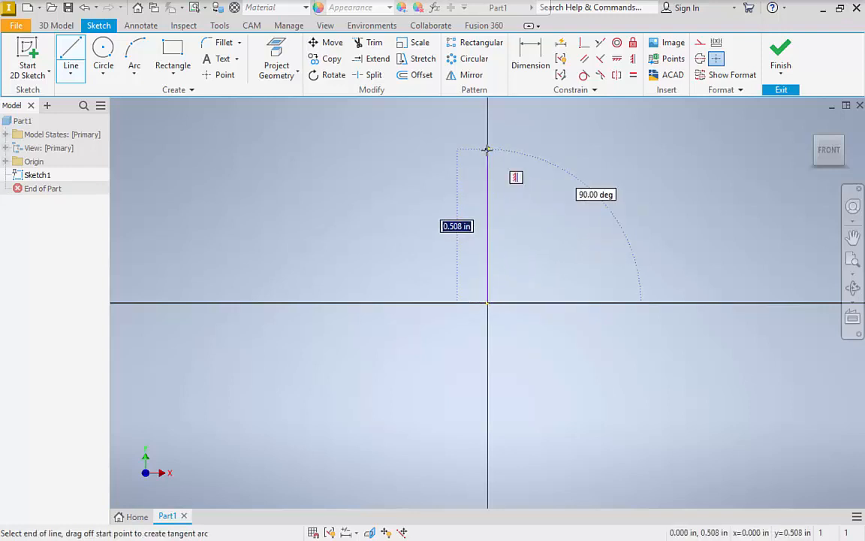
type(".")
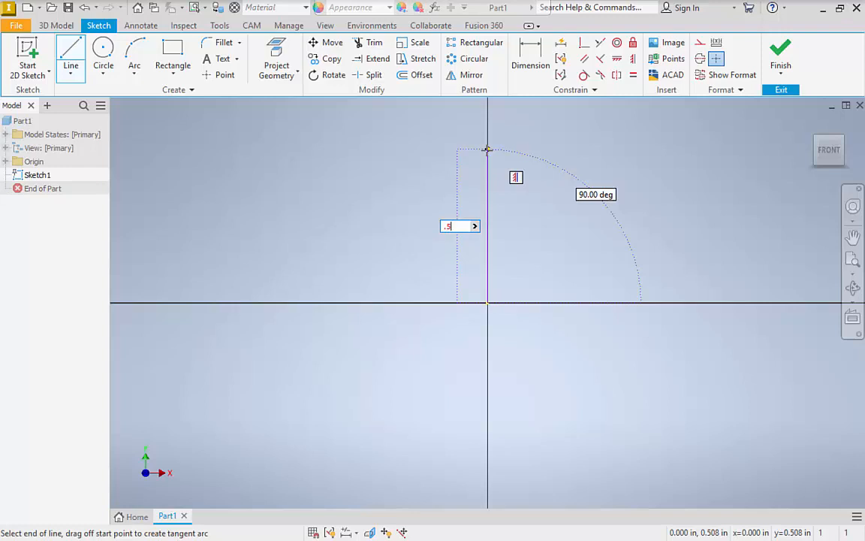
type("5")
key("Return")
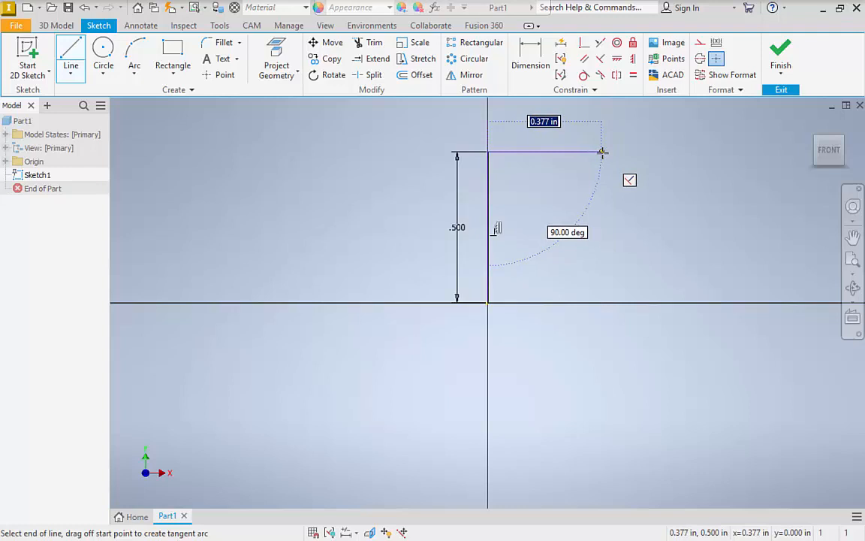
Close the profile with a top edge about 0.38 in long, an inward V-notch, and a base about 0.63 in long ending at the origin.
left_click(602, 152)
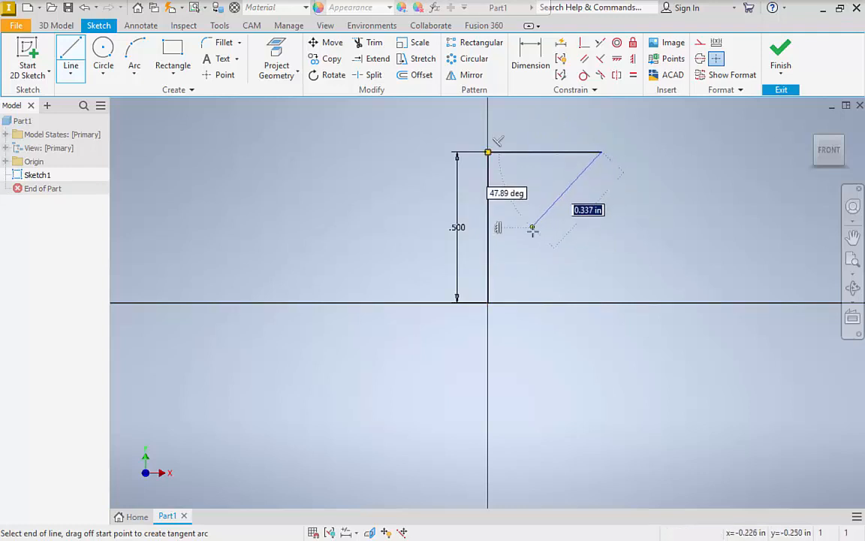
left_click(675, 304)
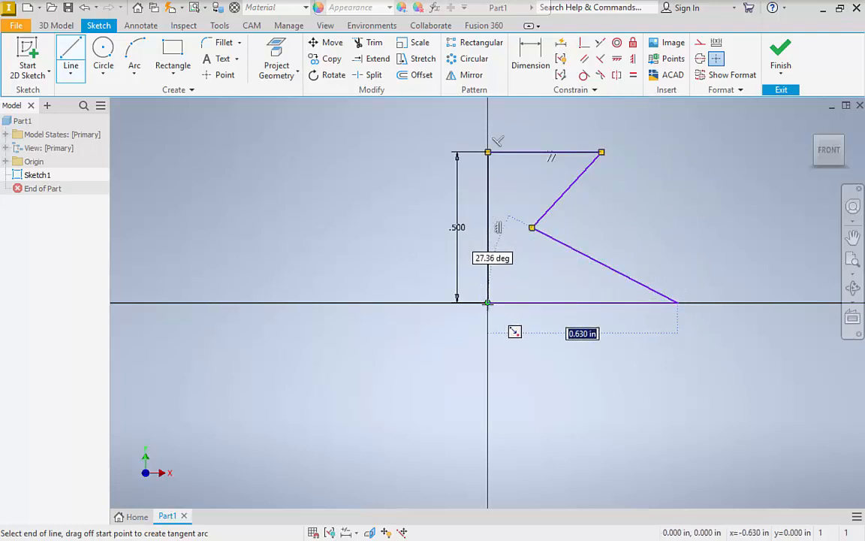
left_click(487, 303)
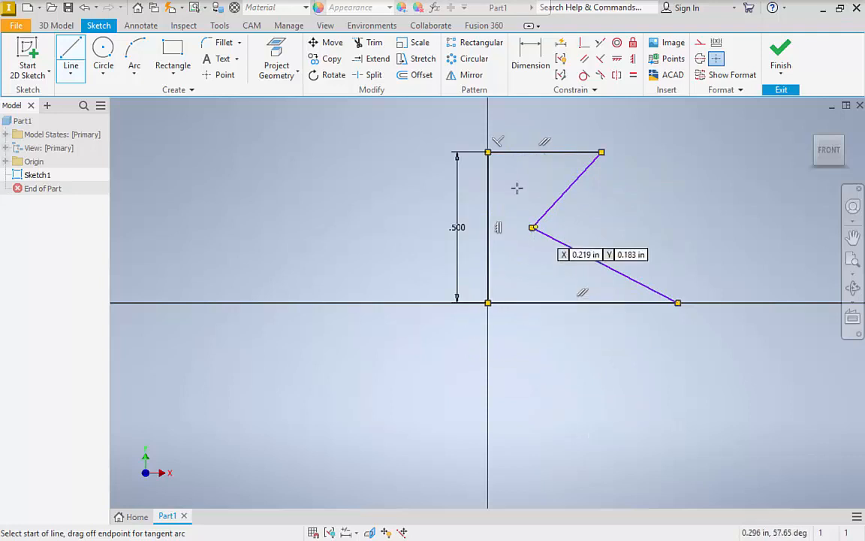
right_click(305, 168)
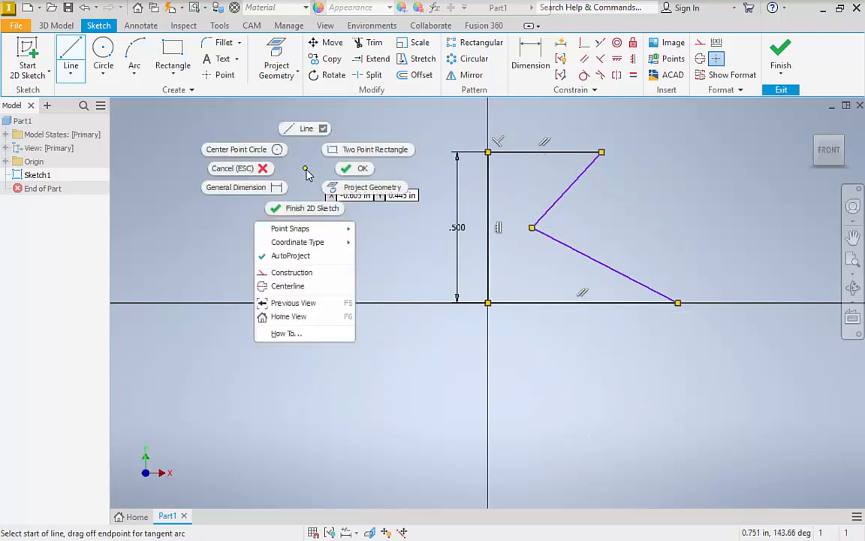
left_click(241, 170)
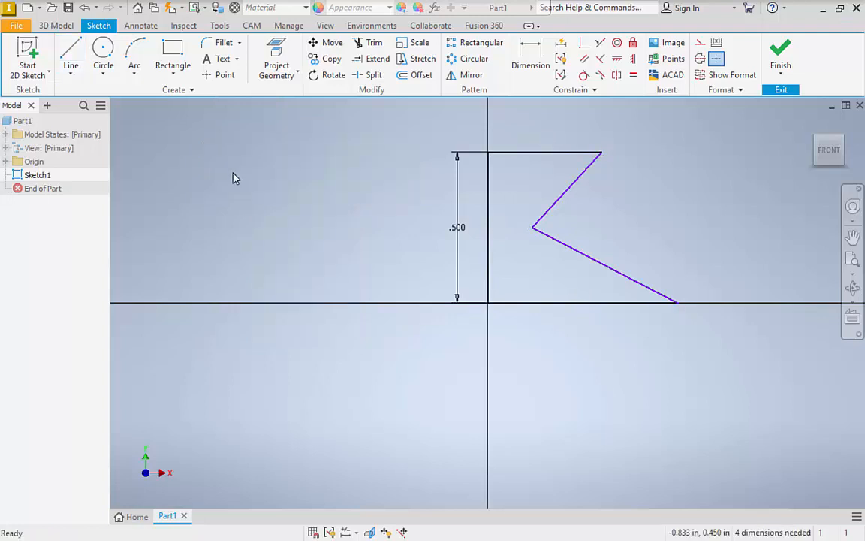
Delete the profile's top line and all the remaining sketch geometry, and undo both deletions.
left_click(539, 152)
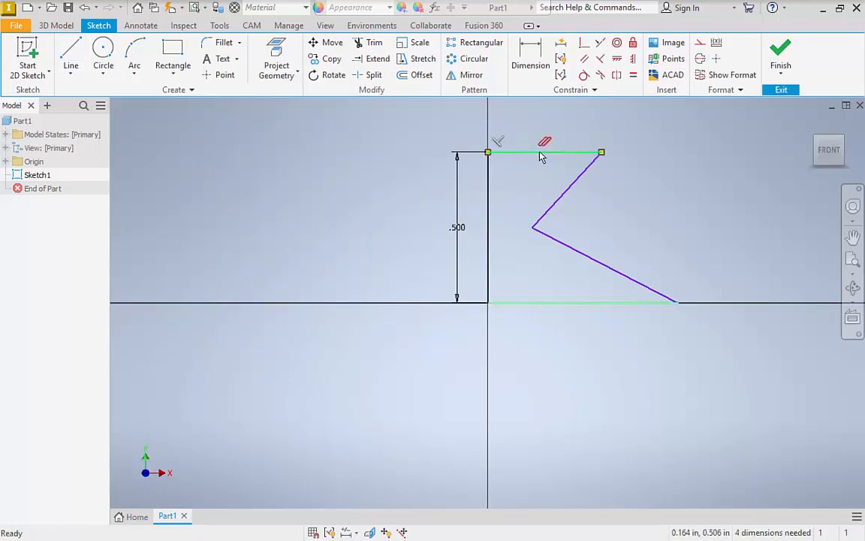
right_click(542, 156)
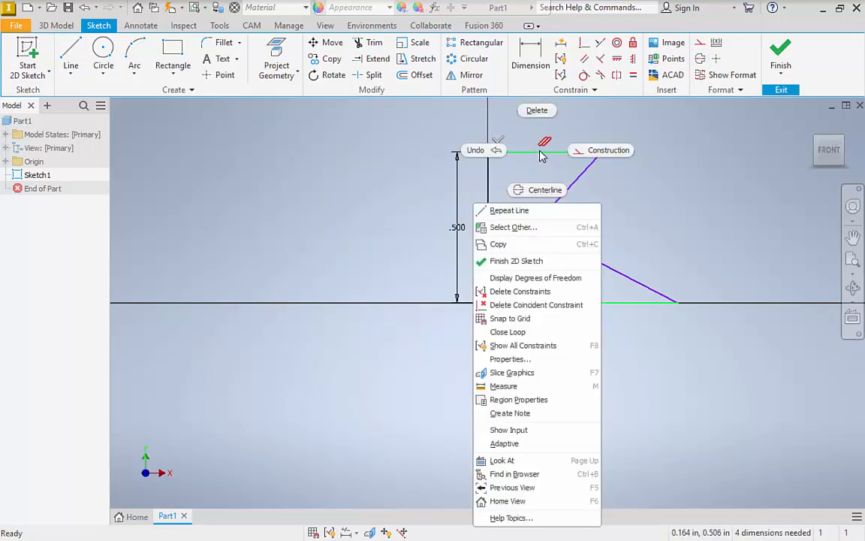
left_click(538, 111)
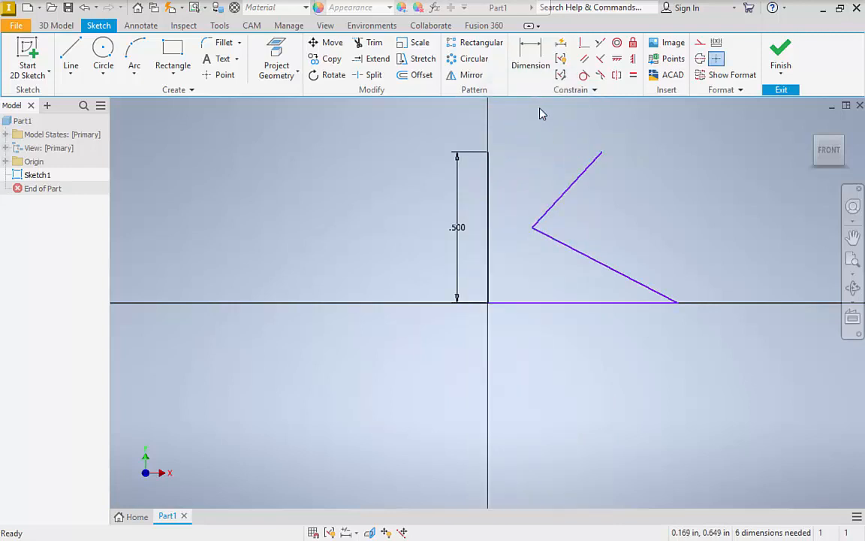
left_click_drag(362, 115, 780, 385)
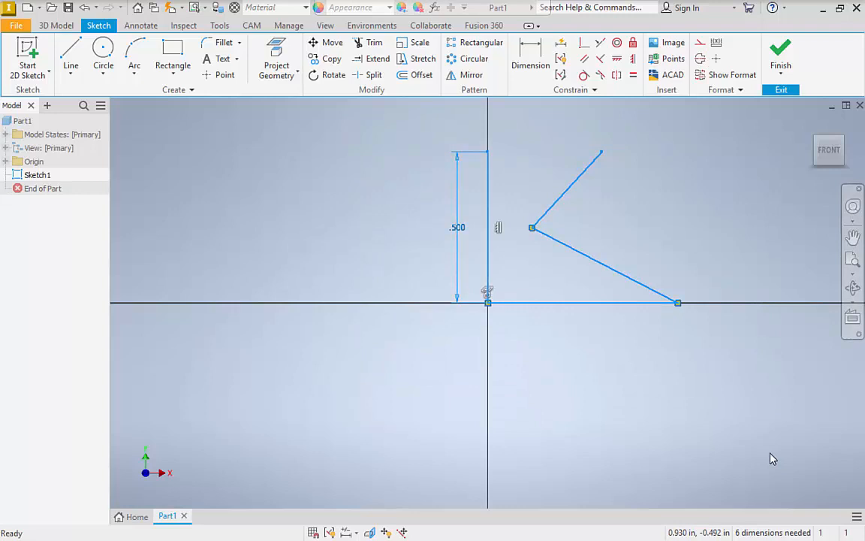
right_click(562, 303)
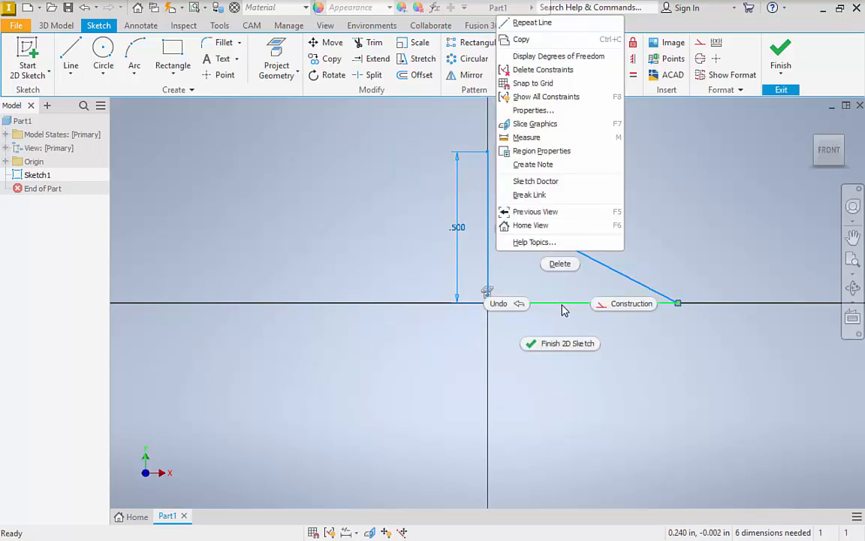
left_click(565, 267)
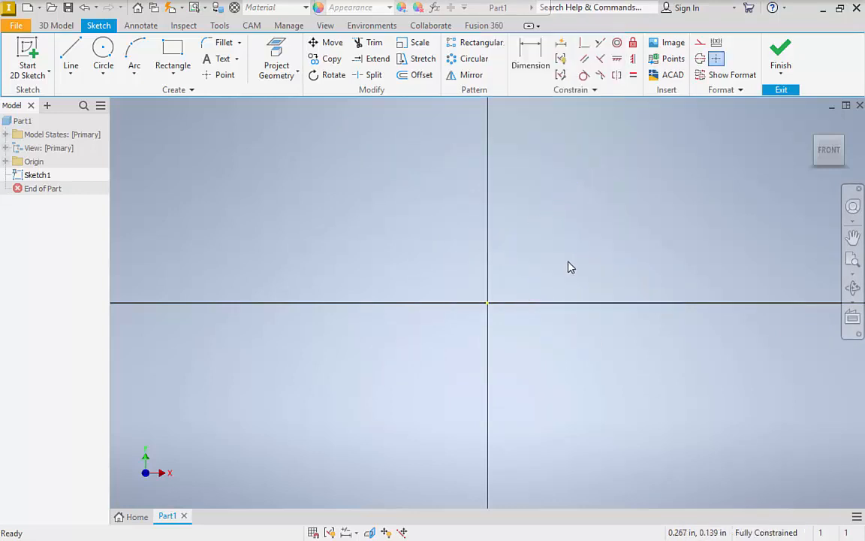
key("ctrl+z")
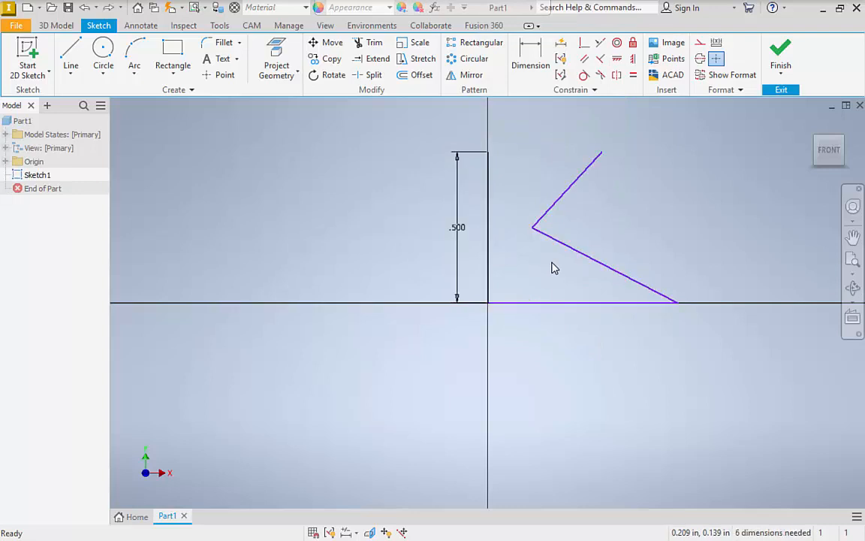
key("ctrl+z")
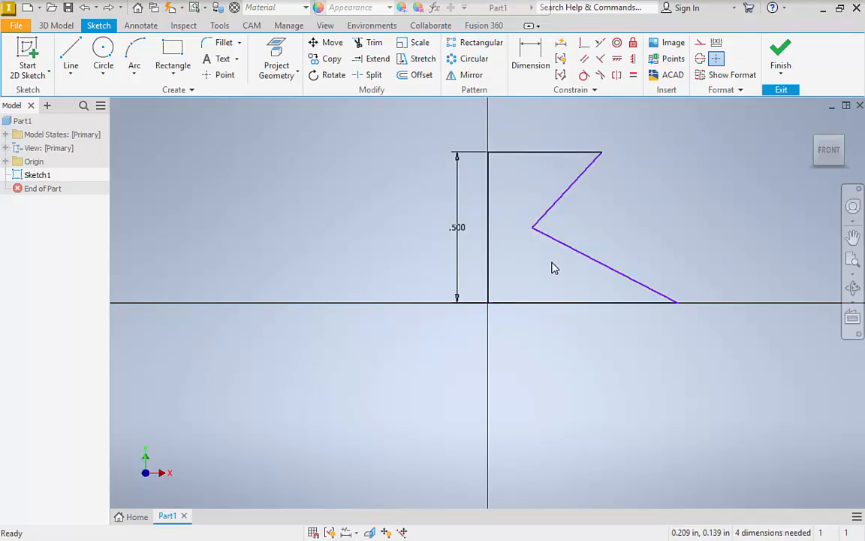
Dimension the profile's base line below the sketch and set its length to 0.5 in.
left_click(539, 55)
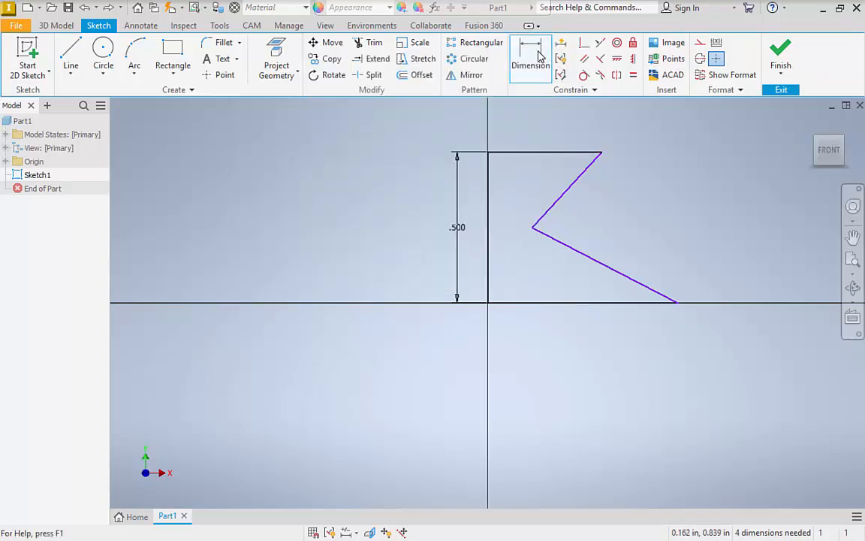
left_click(571, 304)
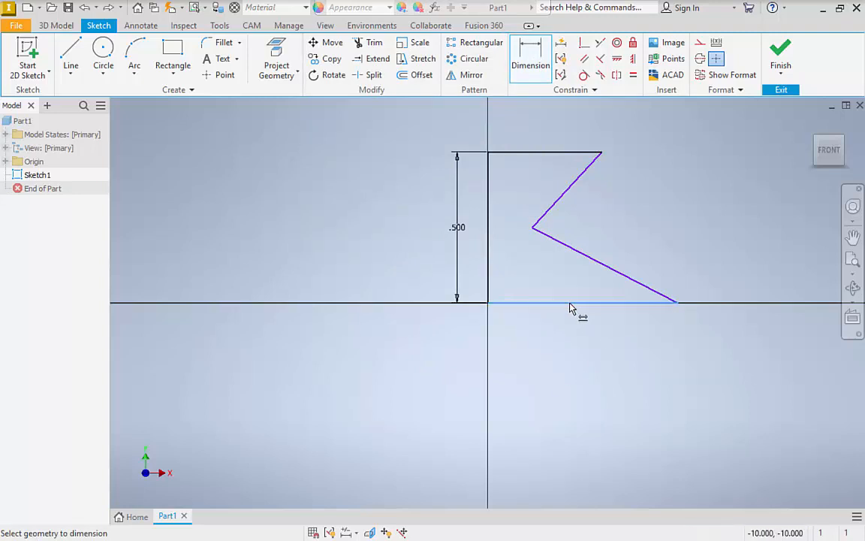
left_click(571, 353)
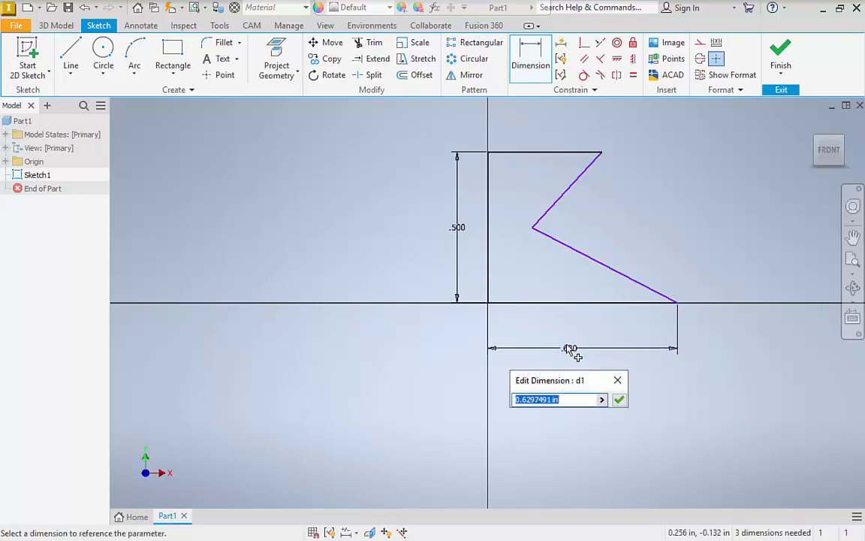
type(".5")
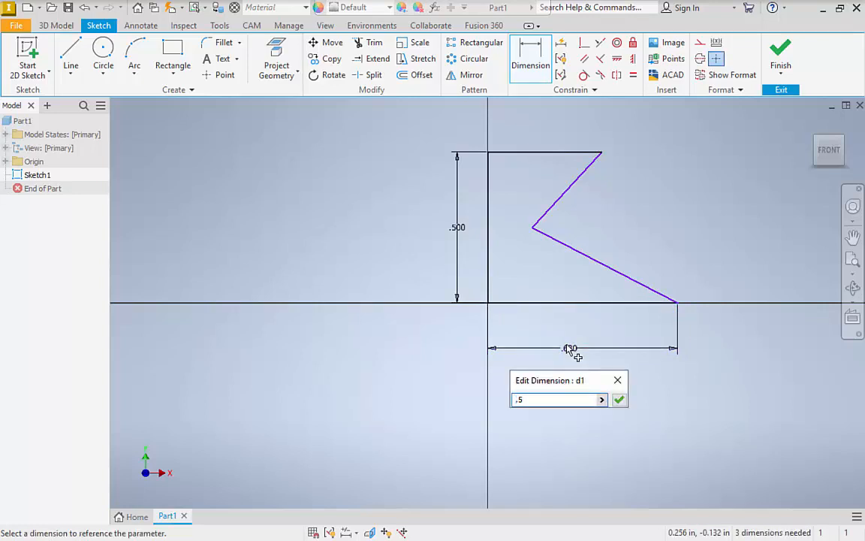
key("Return")
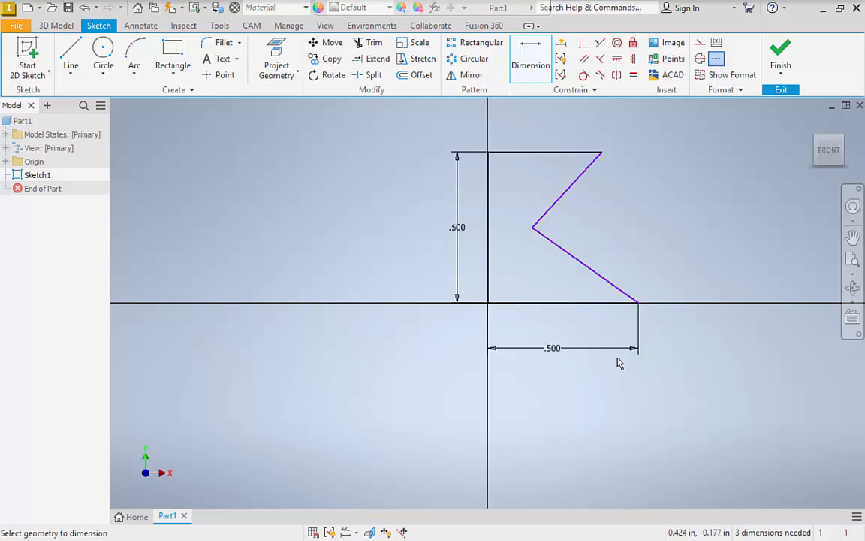
right_click(349, 204)
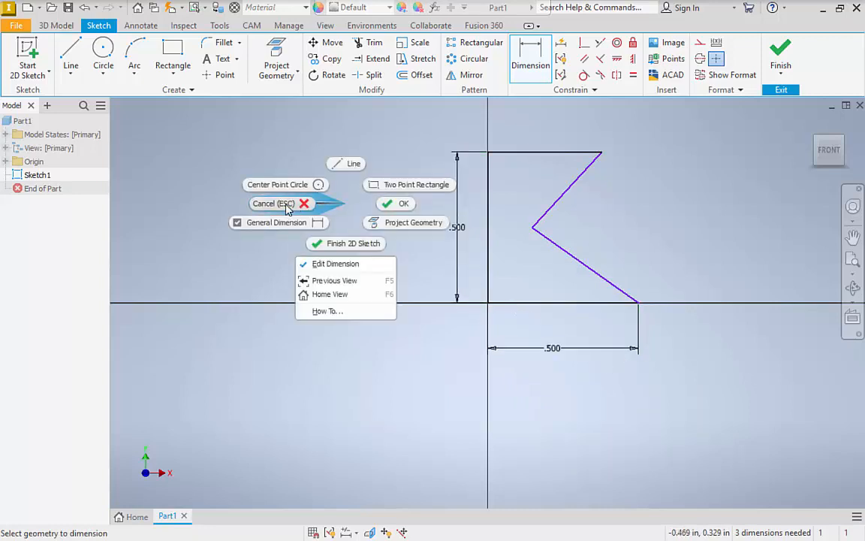
left_click(328, 204)
Replace the profile's height dimension with one between the top and base lines, set to 0.6 in.
right_click(458, 225)
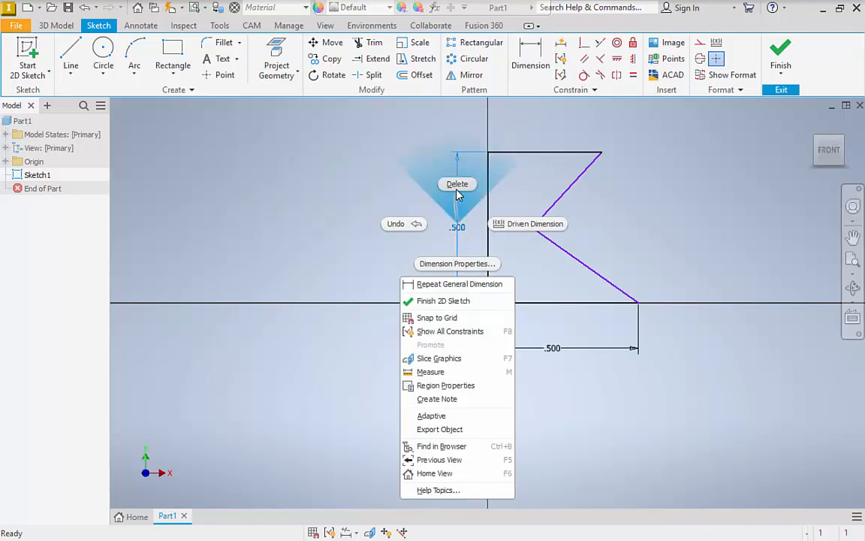
left_click(458, 184)
left_click(529, 57)
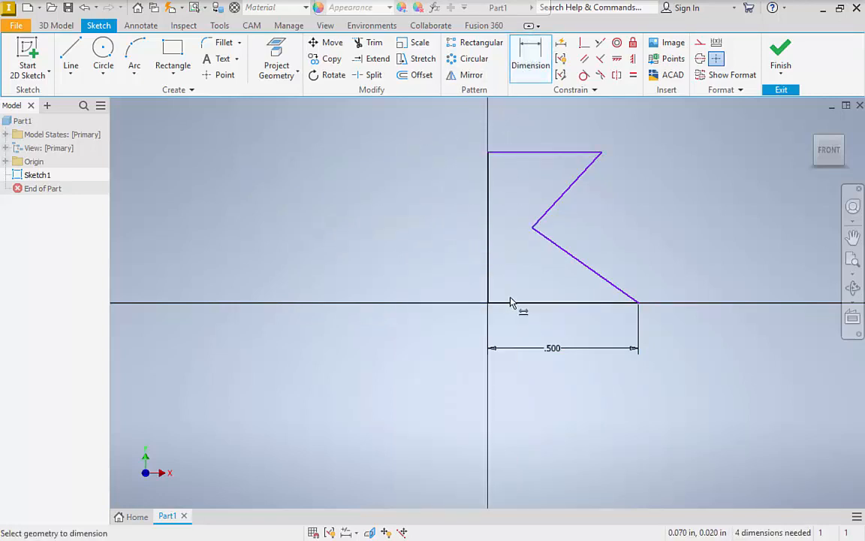
left_click(516, 156)
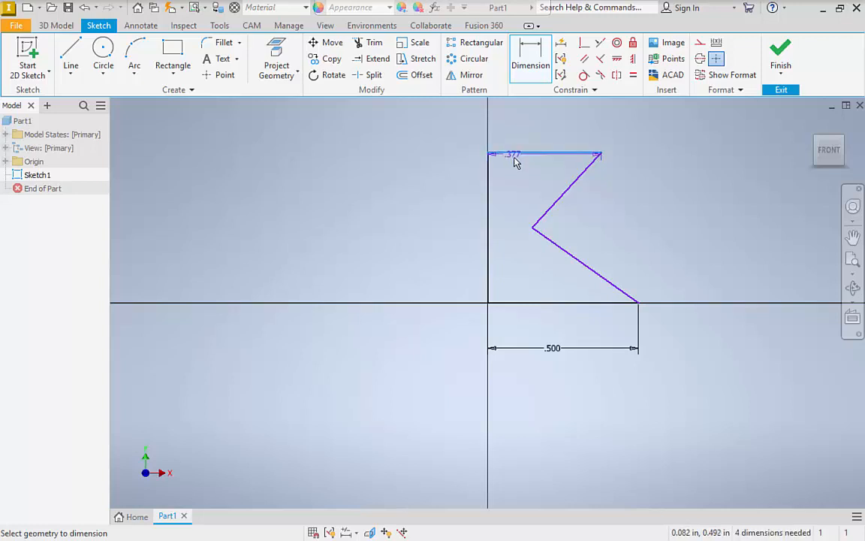
left_click(522, 304)
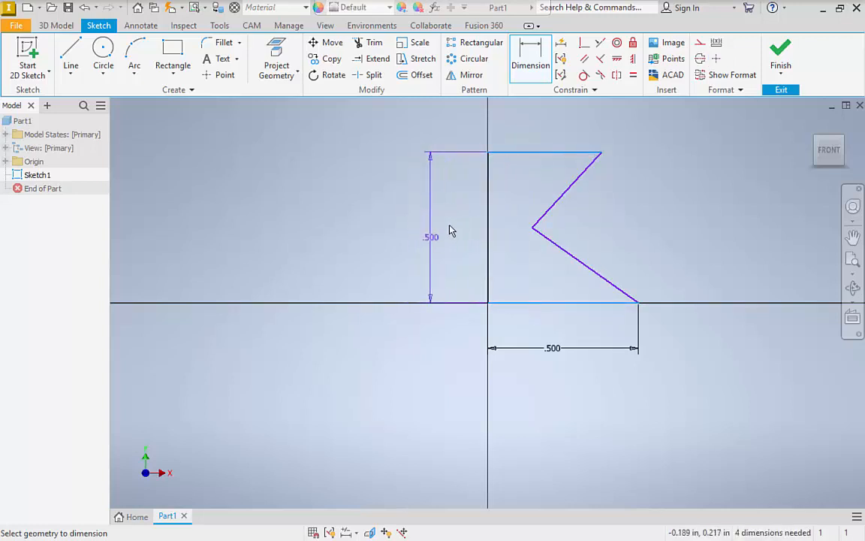
left_click(449, 237)
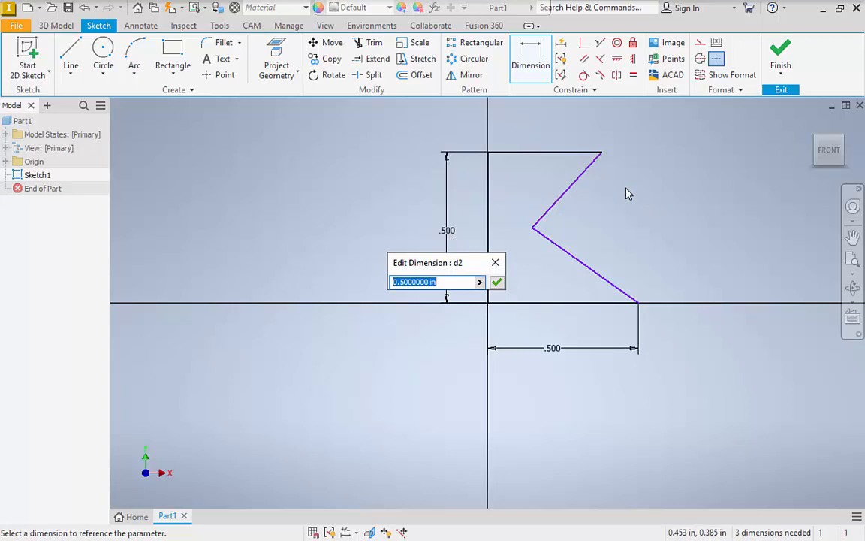
type(".6")
key("Return")
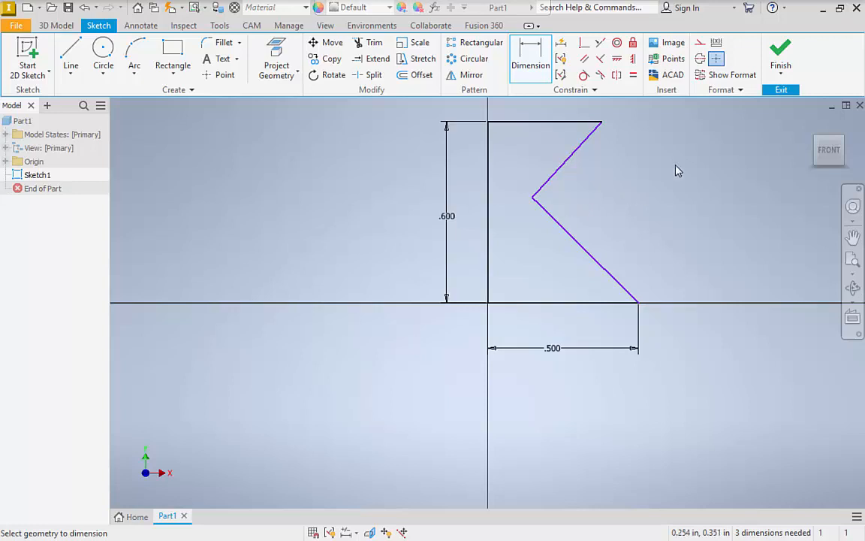
Finish the dimensioned notched-profile sketch and return to the 3D model in an isometric orientation.
left_click(779, 58)
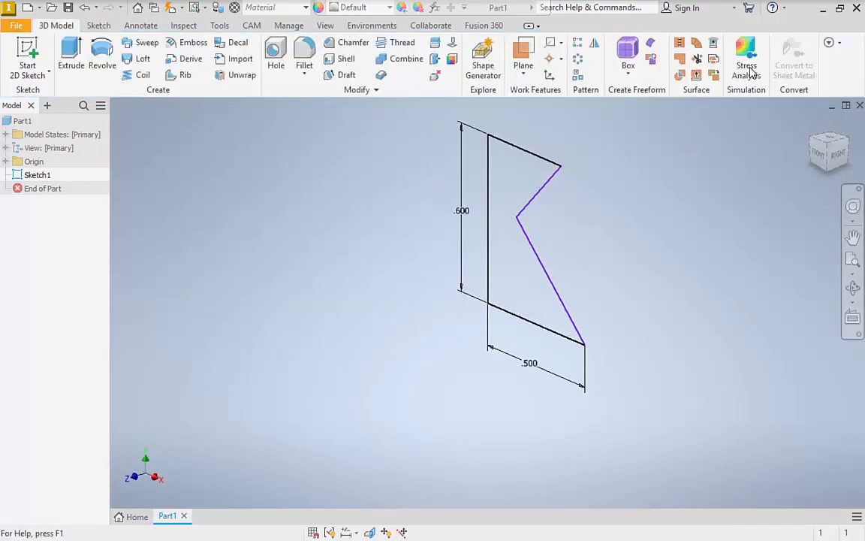
left_click(854, 263)
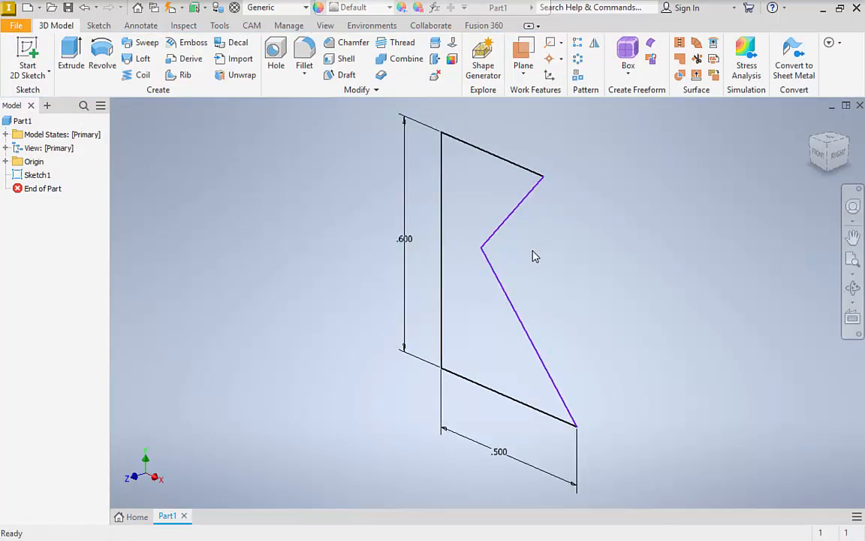
scroll(534, 255, "up", 3)
scroll(734, 167, "down", 1)
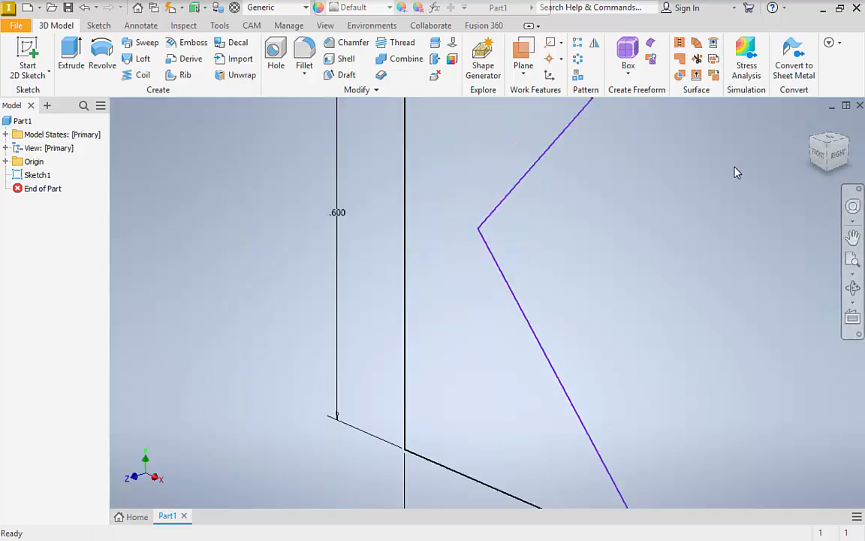
middle_click(733, 166)
middle_click(734, 167)
scroll(811, 133, "up", 4)
middle_click(811, 124)
left_click(811, 124)
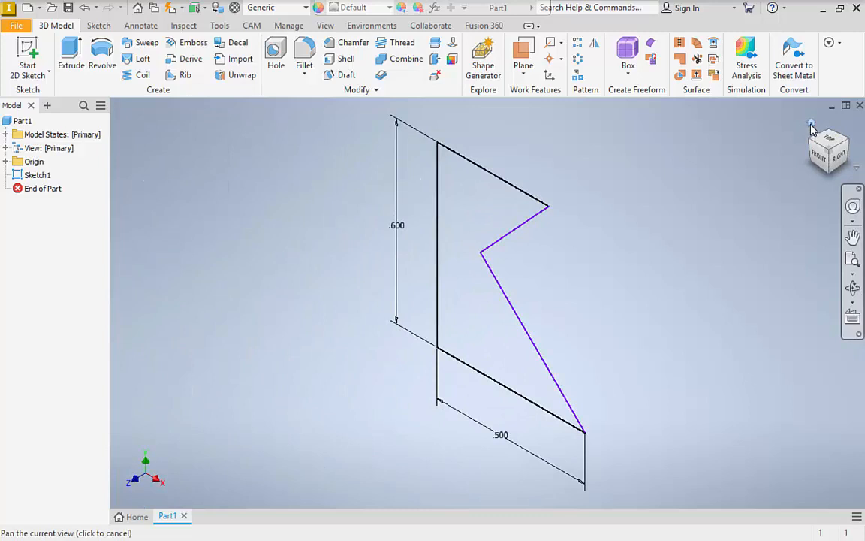
Extrude the notched profile 0.25 in from the sketch plane as a new solid body.
left_click(72, 47)
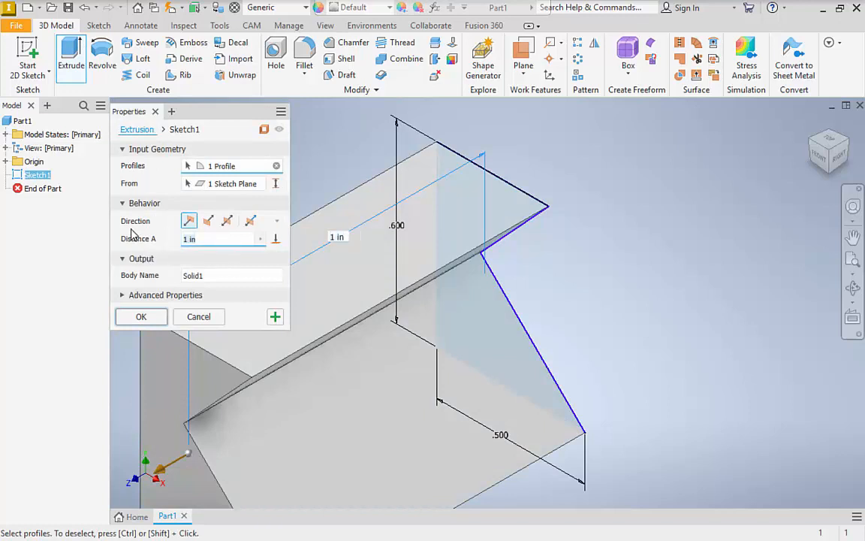
key("BackSpace")
key("BackSpace")
key("BackSpace")
key("BackSpace")
type(".25")
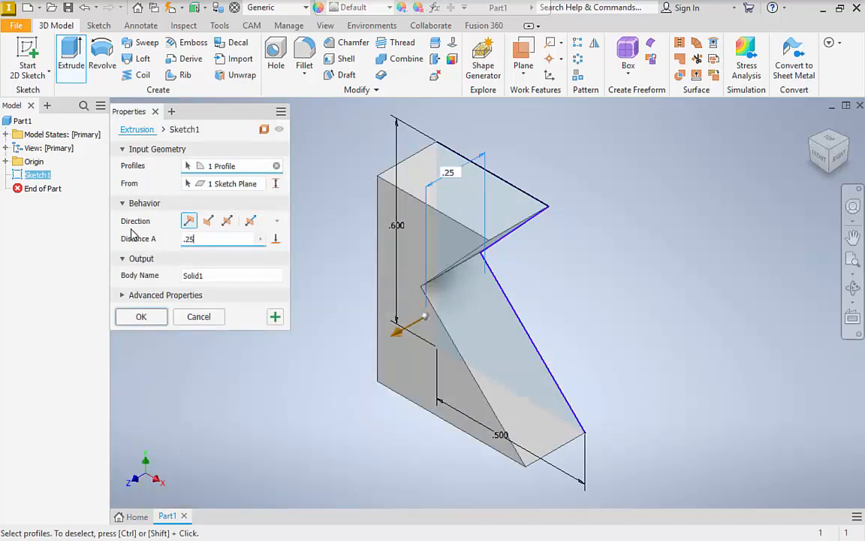
left_click(137, 316)
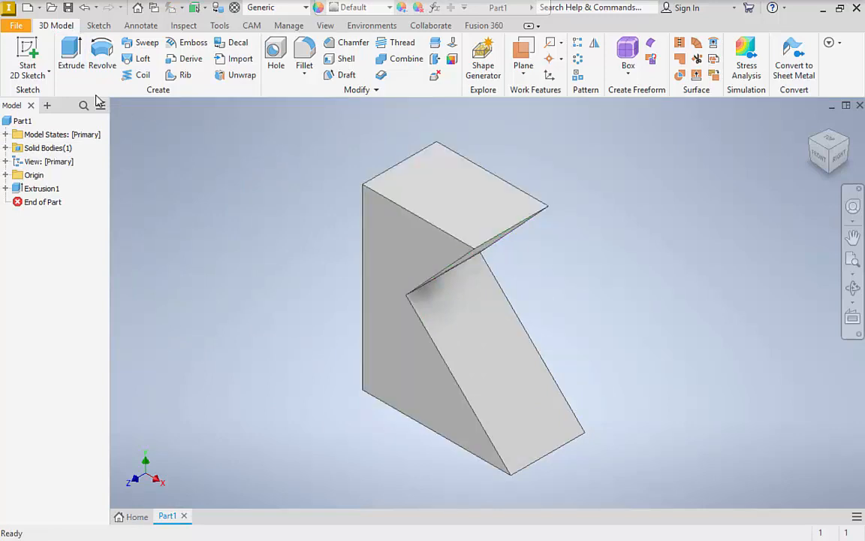
Start saving the part and choose the CAD L2 folder inside Google Drive's My Drive as the location.
left_click(15, 25)
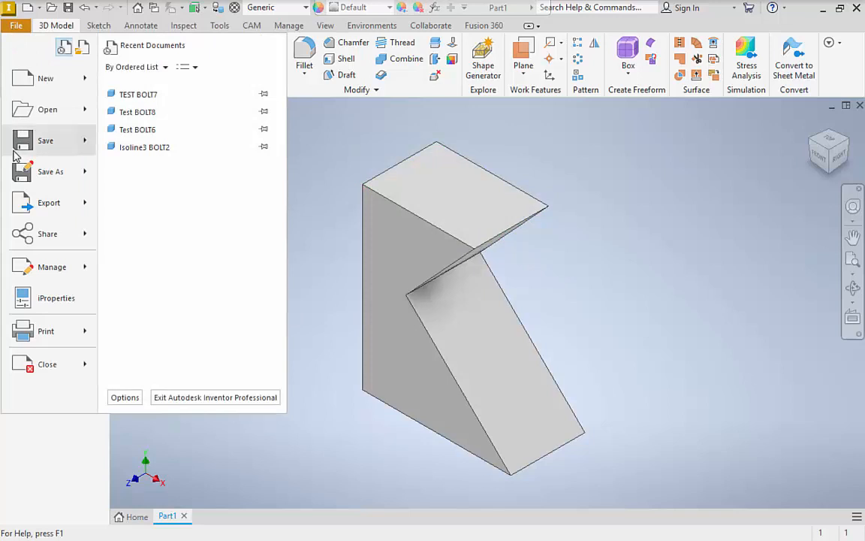
mouse_move(22, 154)
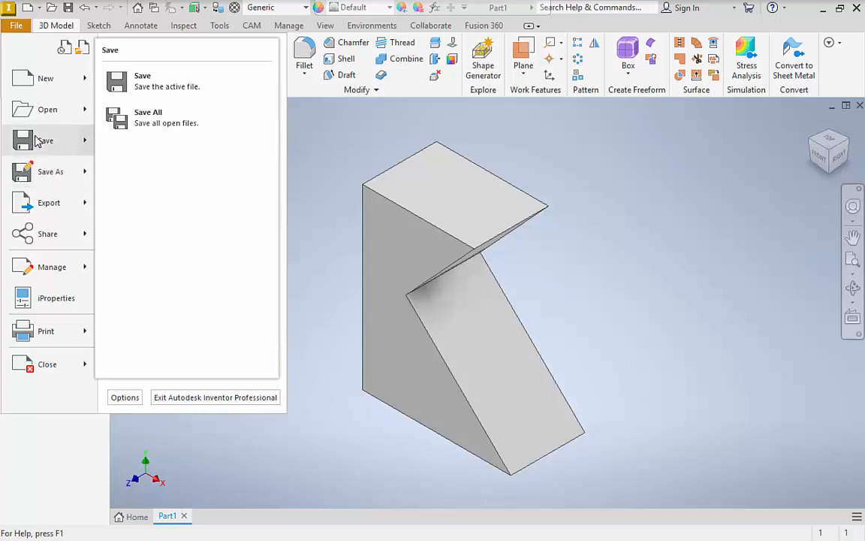
key("Escape")
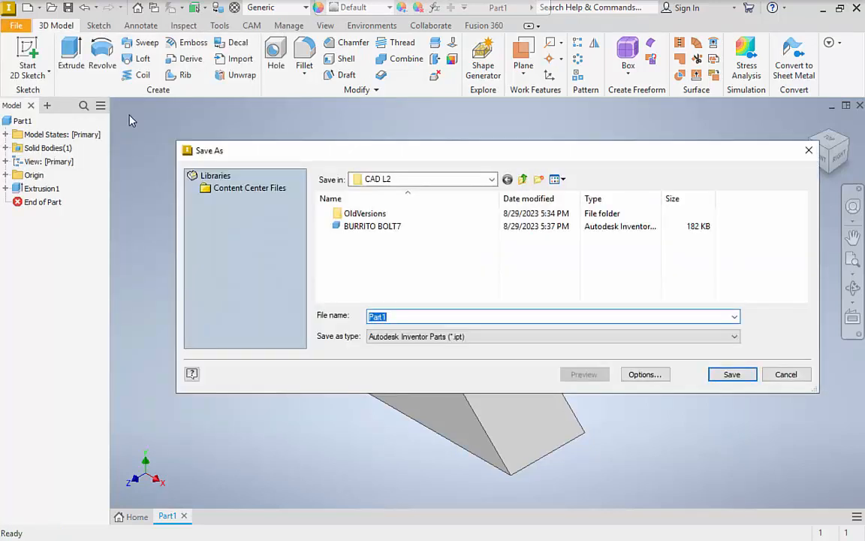
left_click(492, 180)
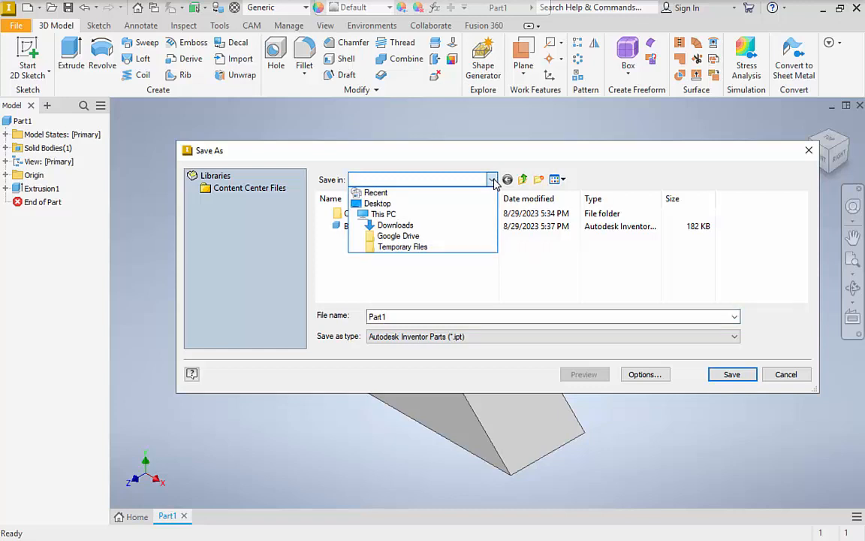
left_click(413, 239)
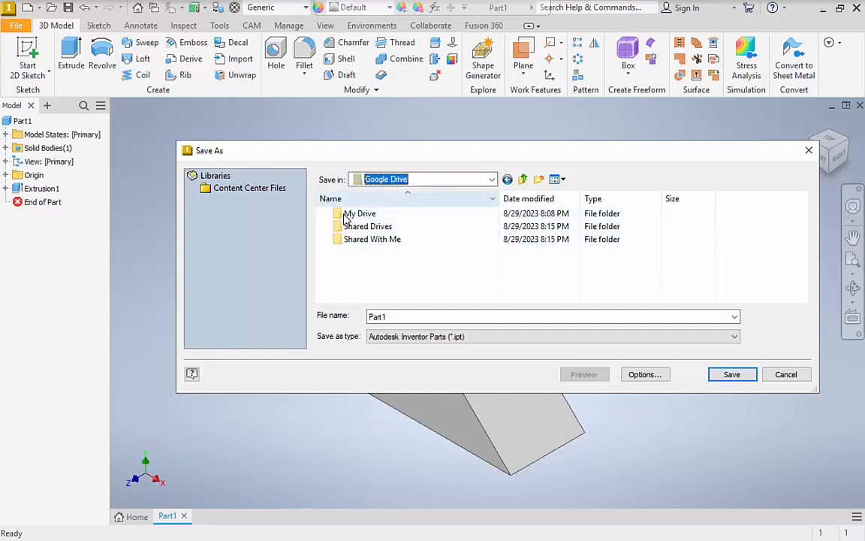
double_click(350, 214)
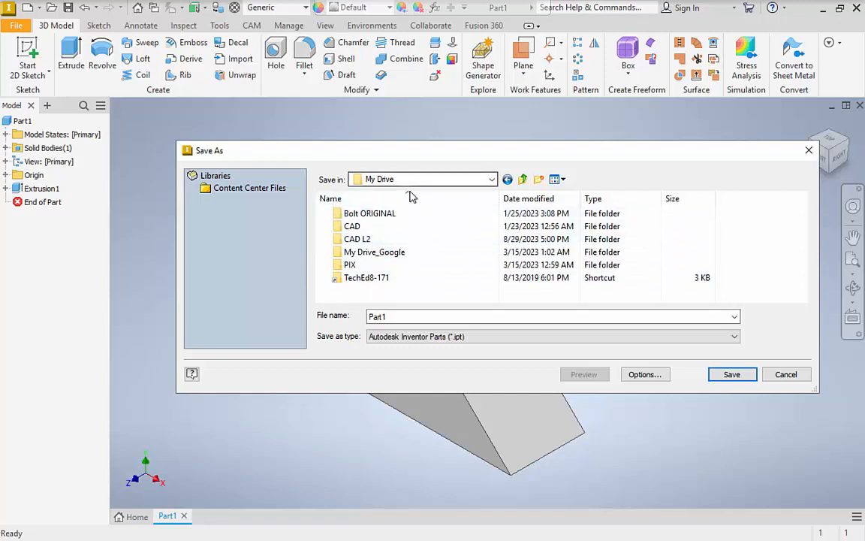
right_click(353, 298)
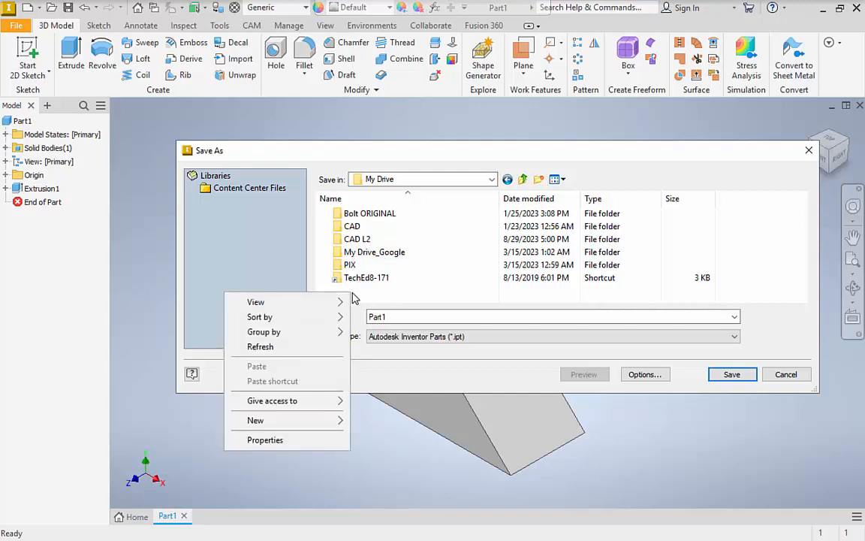
left_click(260, 348)
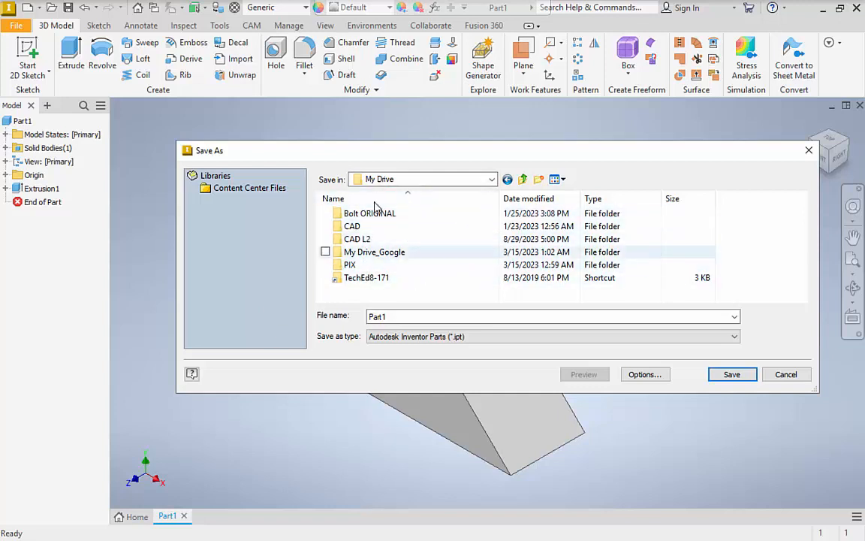
double_click(360, 239)
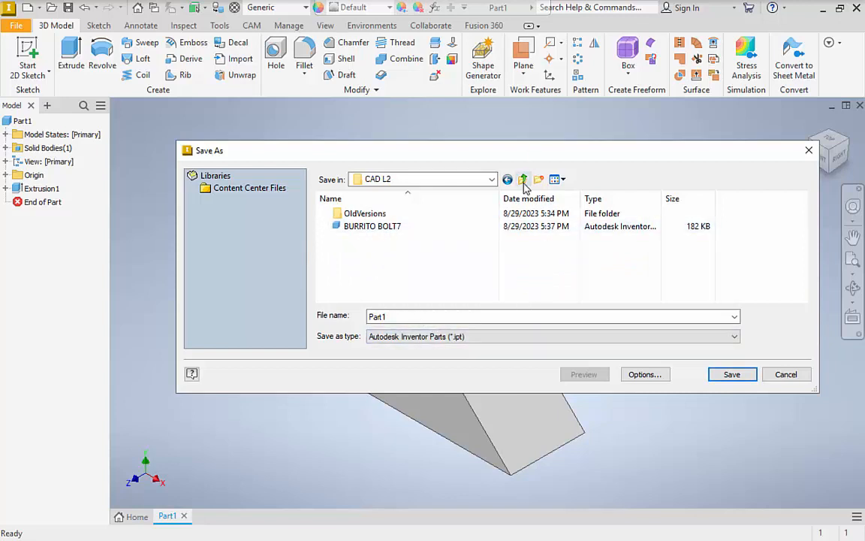
Name the part file ISOLINE1 followed by the surname and the number 2, and save it as an Inventor part.
double_click(443, 318)
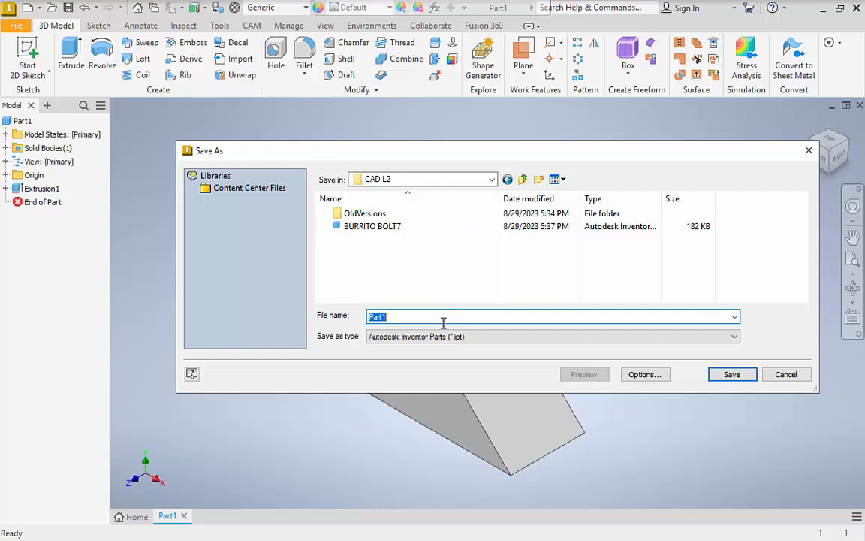
type("TEST")
key("BackSpace")
key("BackSpace")
key("BackSpace")
type("ISOLIN")
type("E1 BOLT")
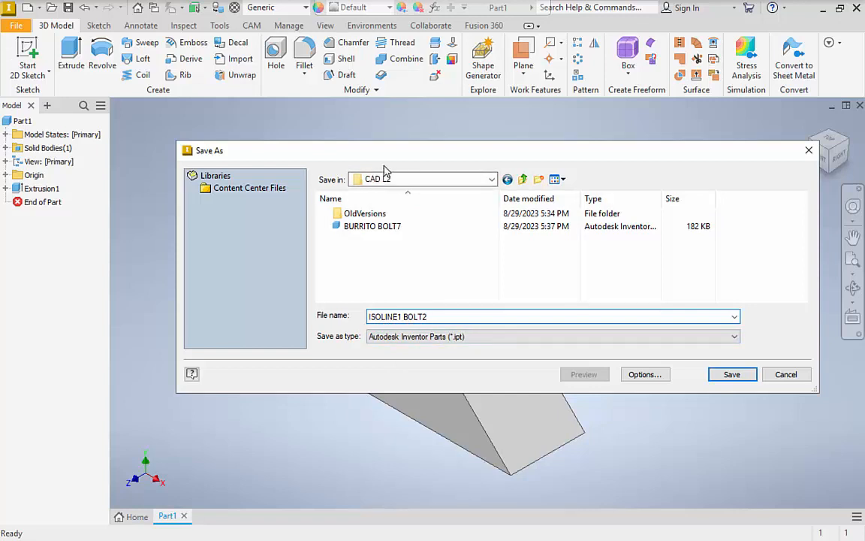
left_click(731, 374)
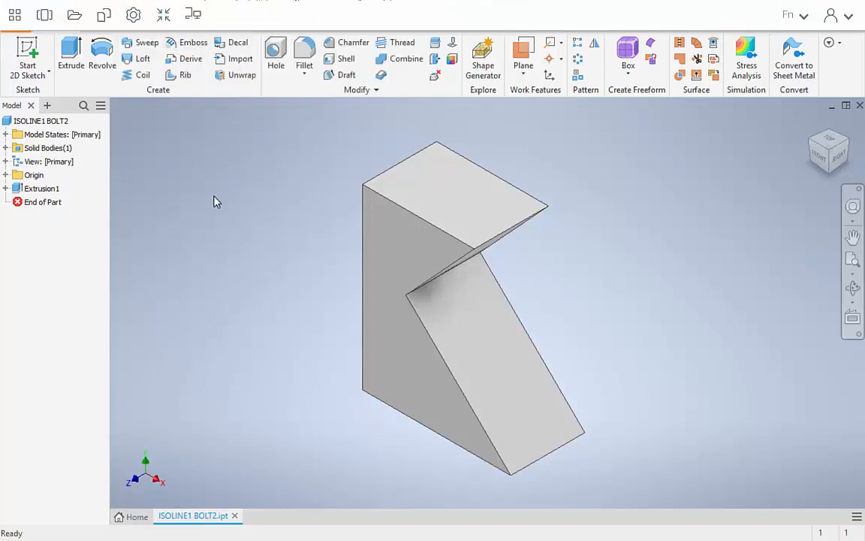
Leave full screen, look over the assignment turn-in links on the Autodesk Inventor (CAD) course page, and return to Inventor.
key("Escape")
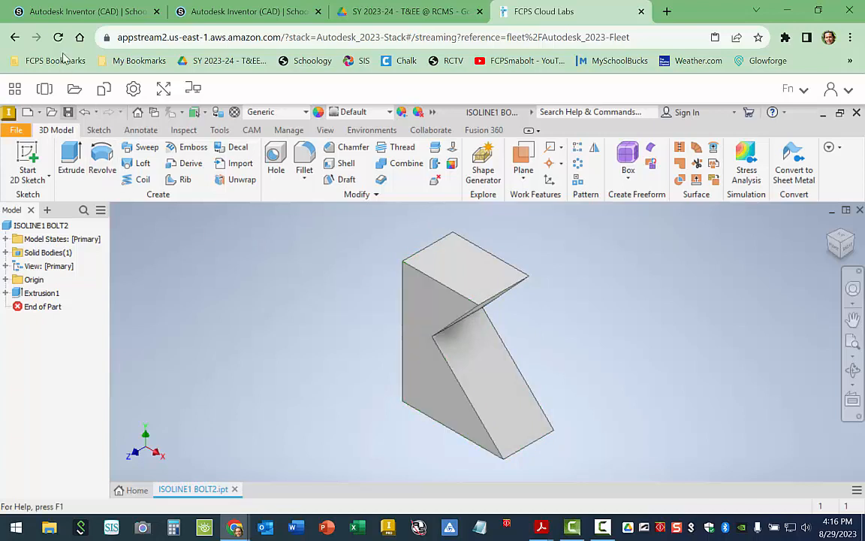
left_click(88, 11)
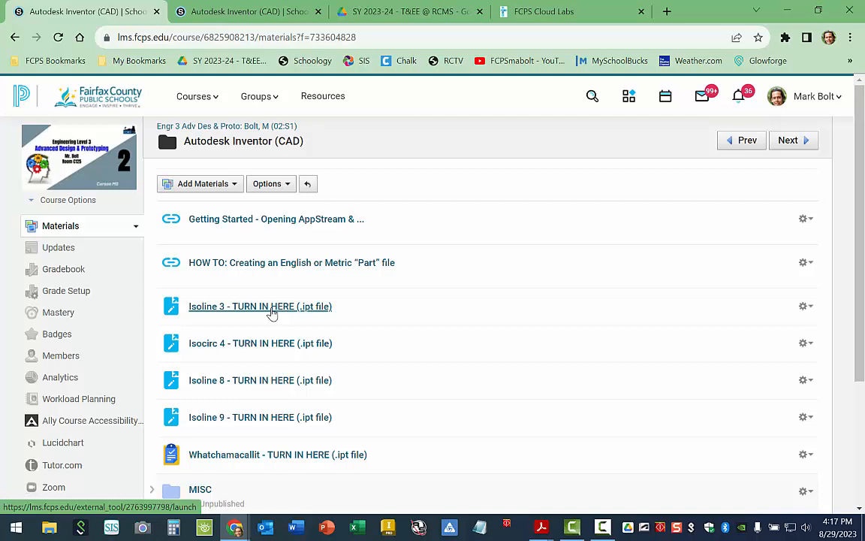
left_click(526, 12)
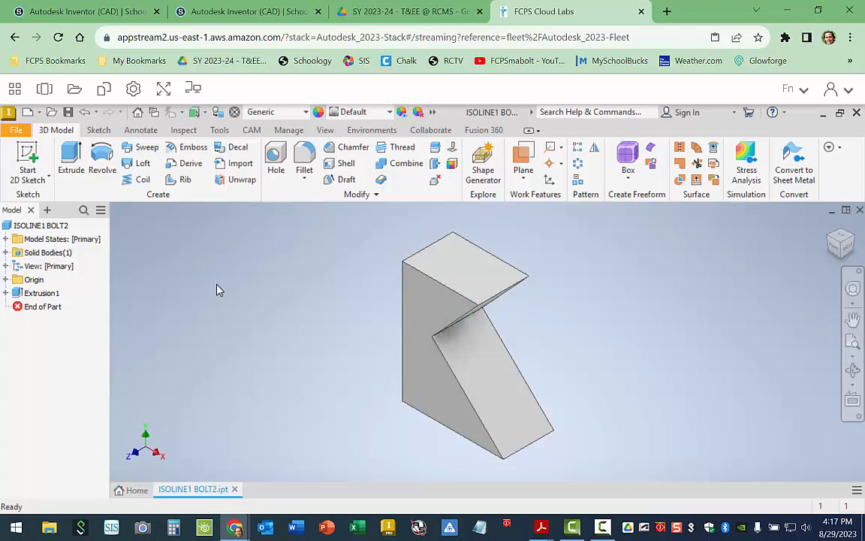
left_click(78, 15)
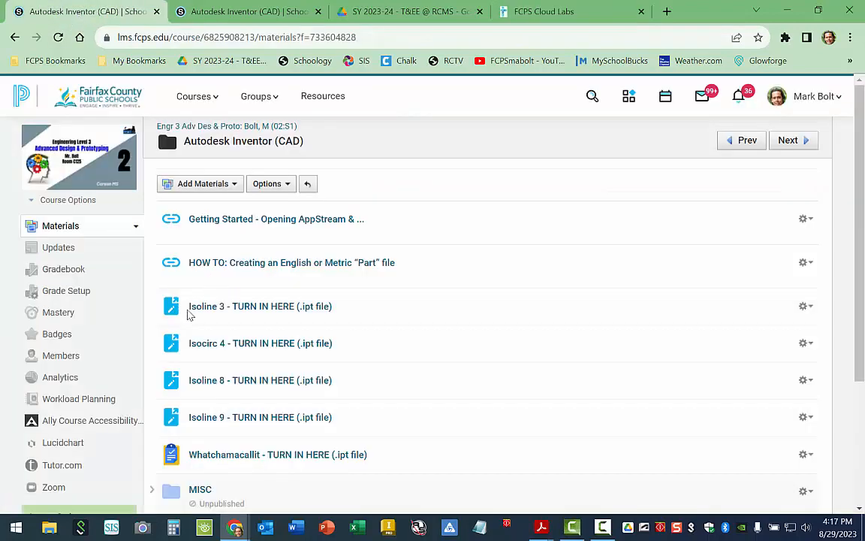
left_click(526, 13)
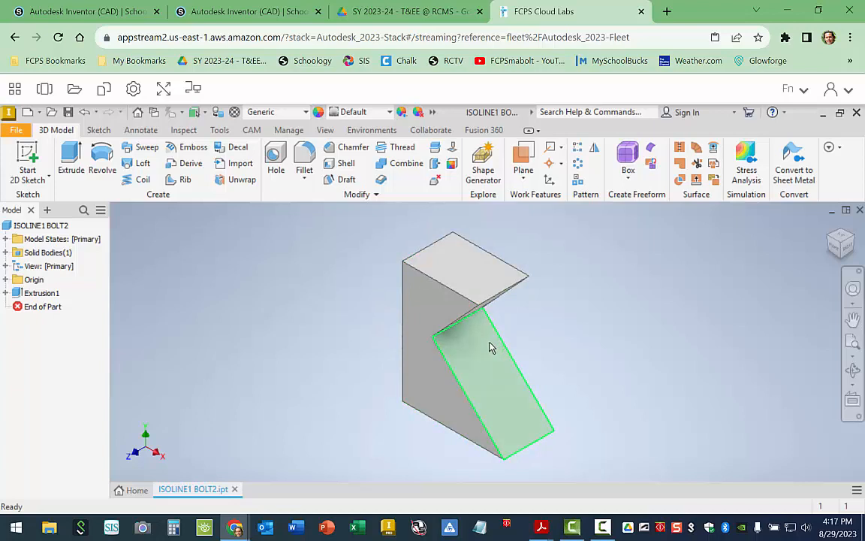
Reopen the extrusion's sketch, set the profile's height dimension to 0.5 in, and save the updated part.
left_click(6, 292)
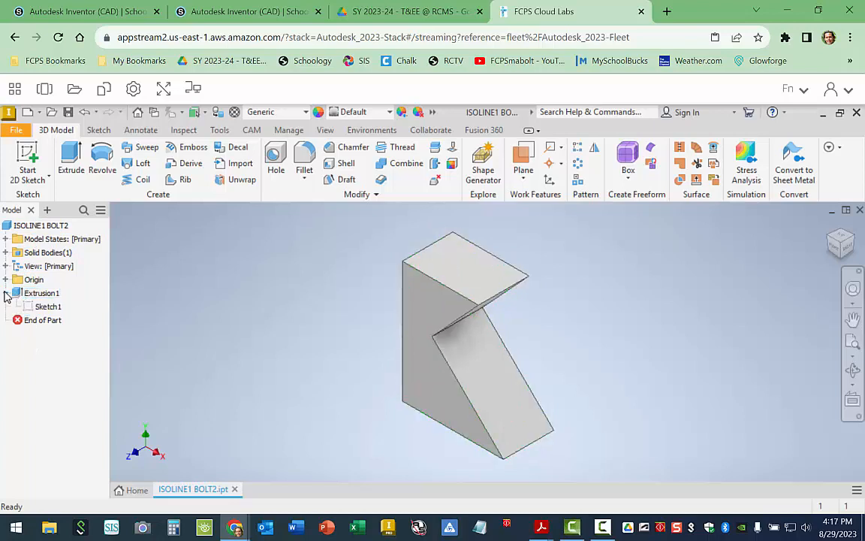
double_click(42, 307)
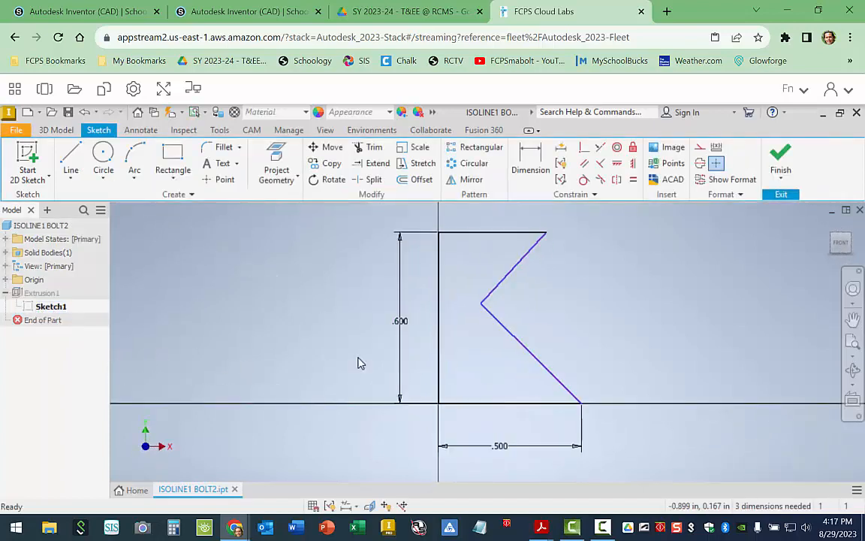
double_click(405, 325)
type(".5")
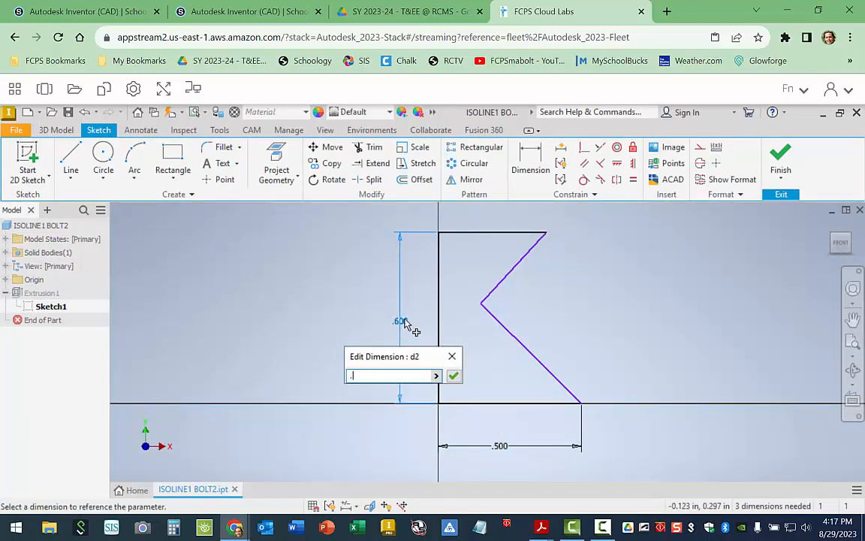
left_click(453, 377)
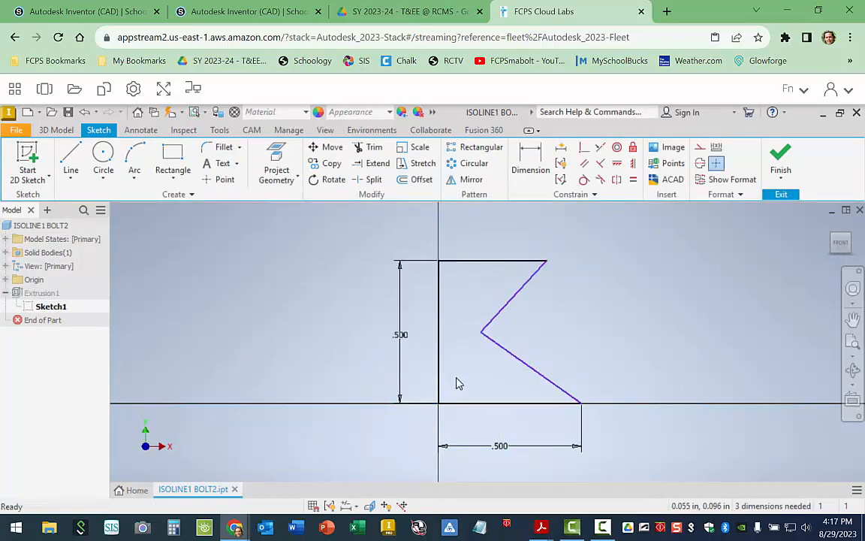
left_click(781, 167)
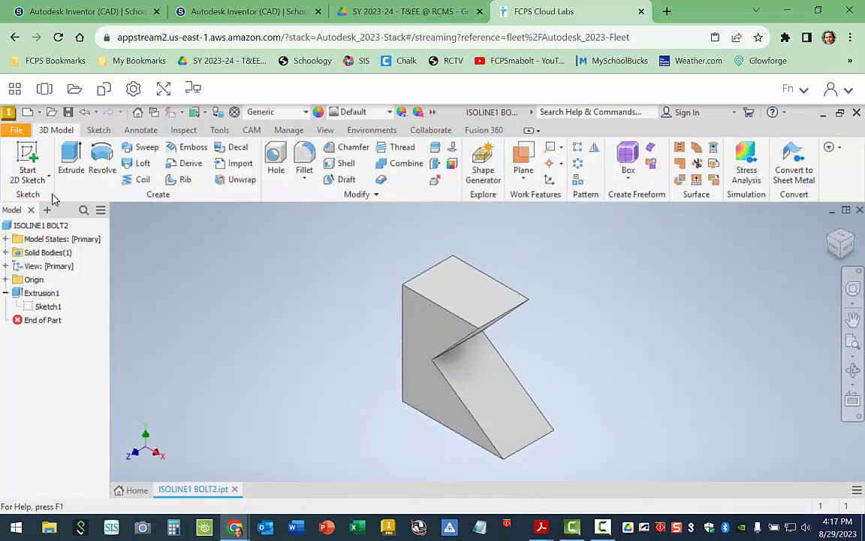
left_click(17, 131)
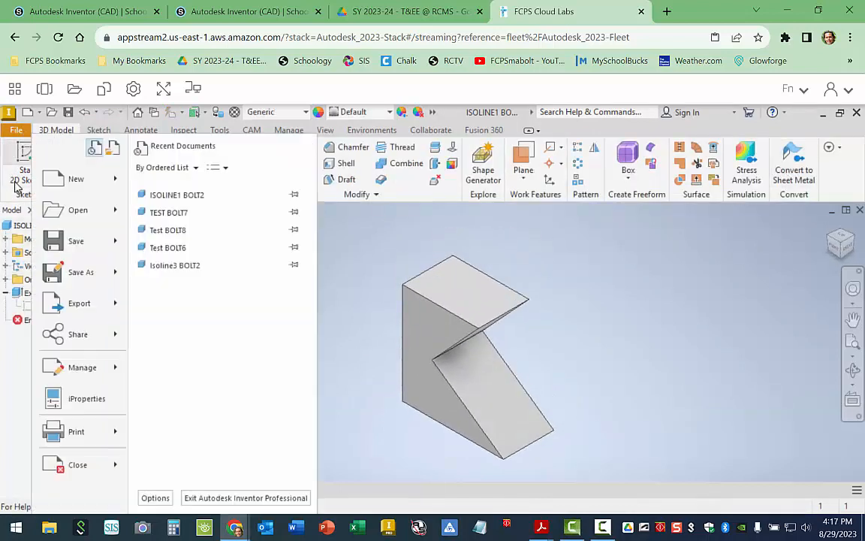
left_click(73, 244)
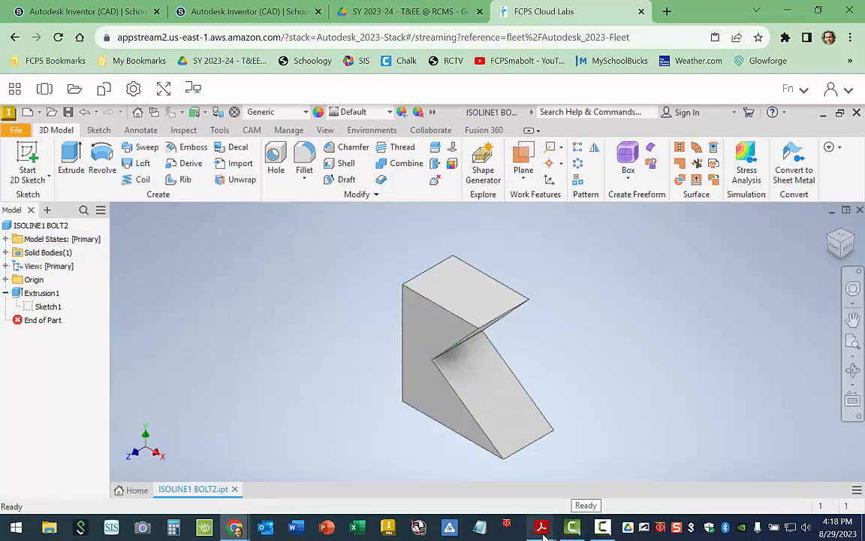
Switch to Adobe Acrobat Reader and view the isometric drawings in ISOLINE 1-9_Inventor.pdf.
mouse_move(542, 529)
left_click(502, 488)
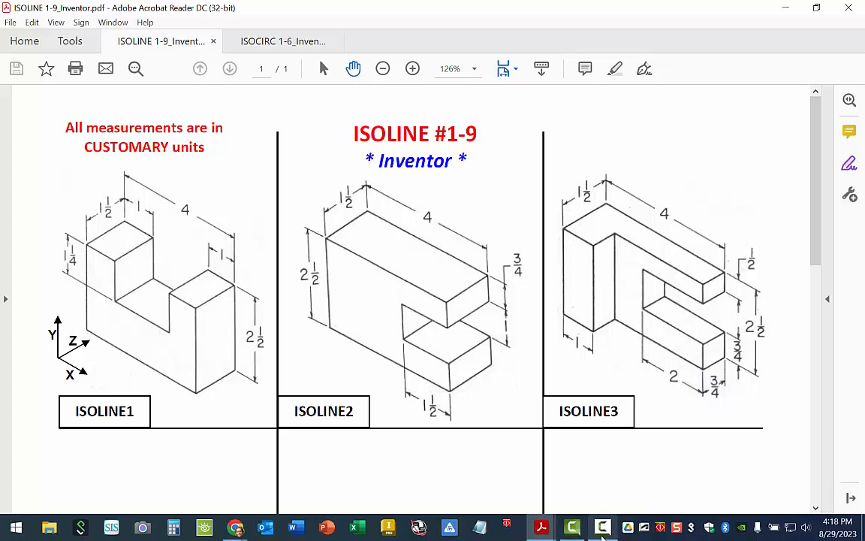
mouse_move(603, 535)
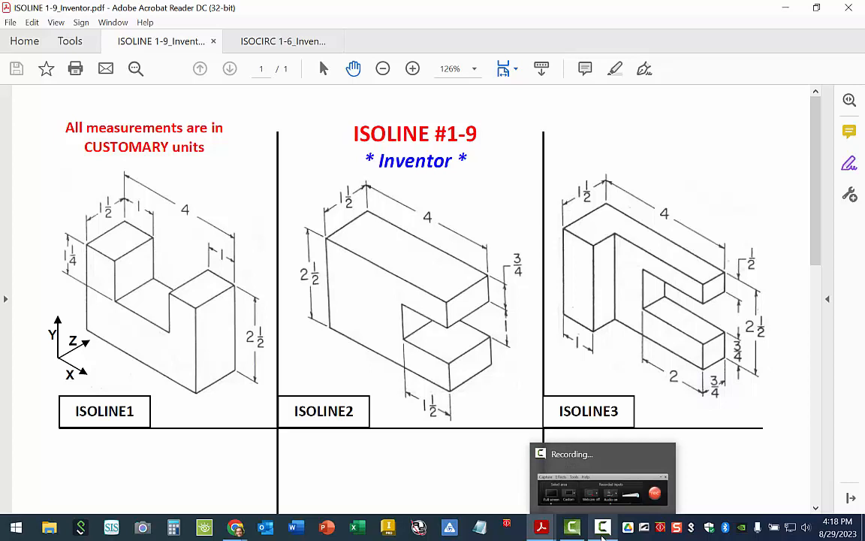